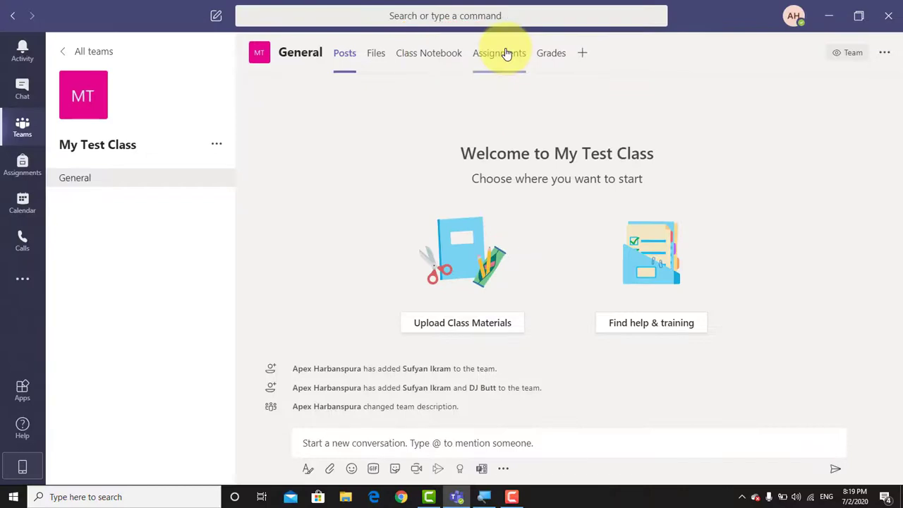
Open the assignments of My Test Class and start creating a new quiz.
left_click(505, 54)
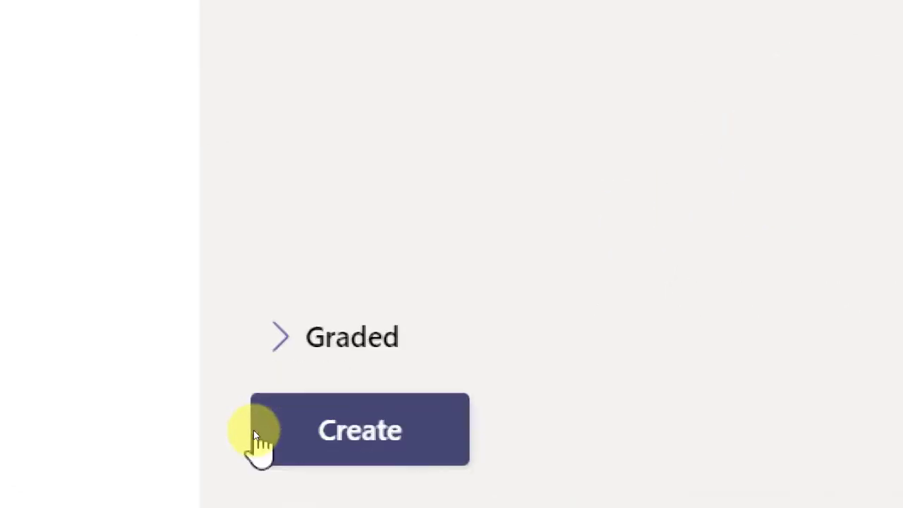
left_click(404, 452)
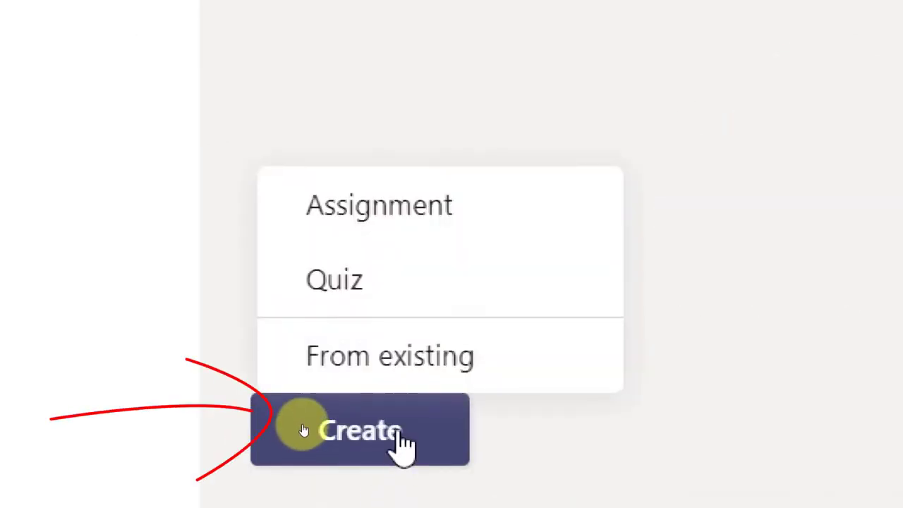
left_click(439, 313)
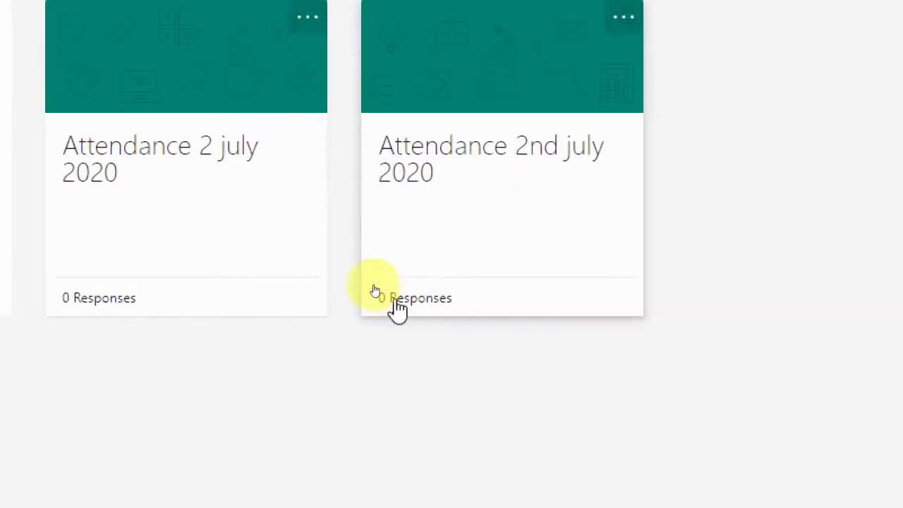
Delete the old forms "Attendance 2 july 2020" and "Attendance 2nd july 2020".
left_click(354, 160)
left_click(270, 166)
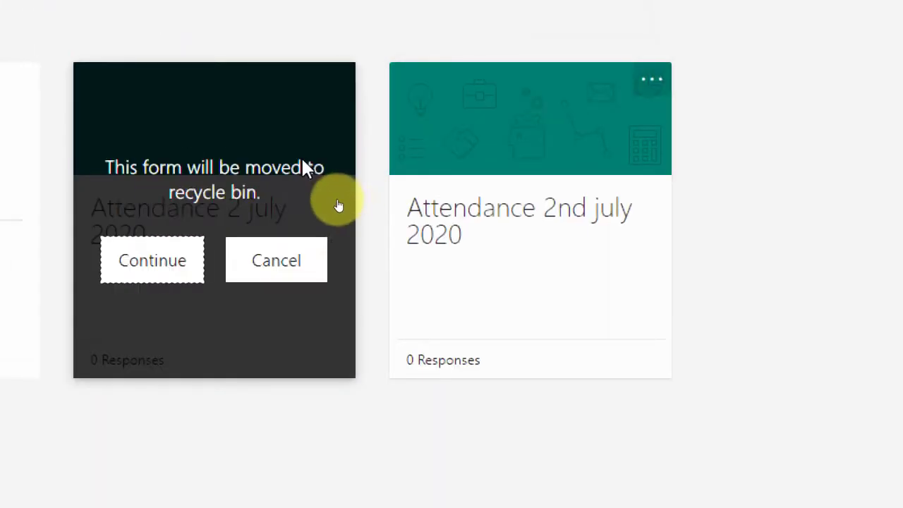
left_click(182, 257)
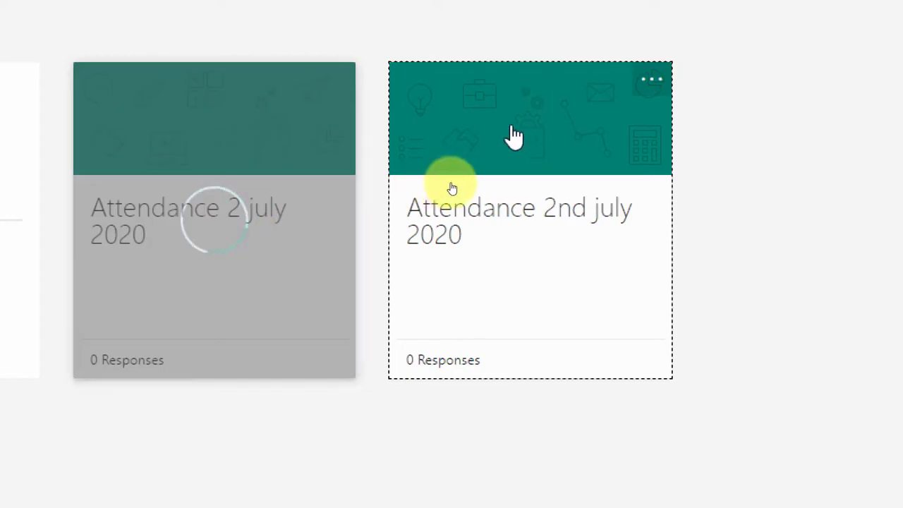
left_click(336, 79)
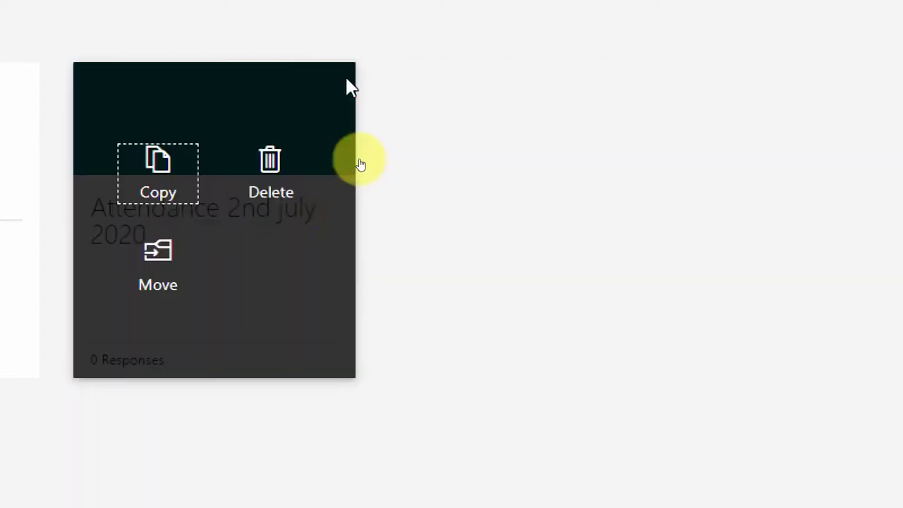
left_click(278, 161)
left_click(149, 262)
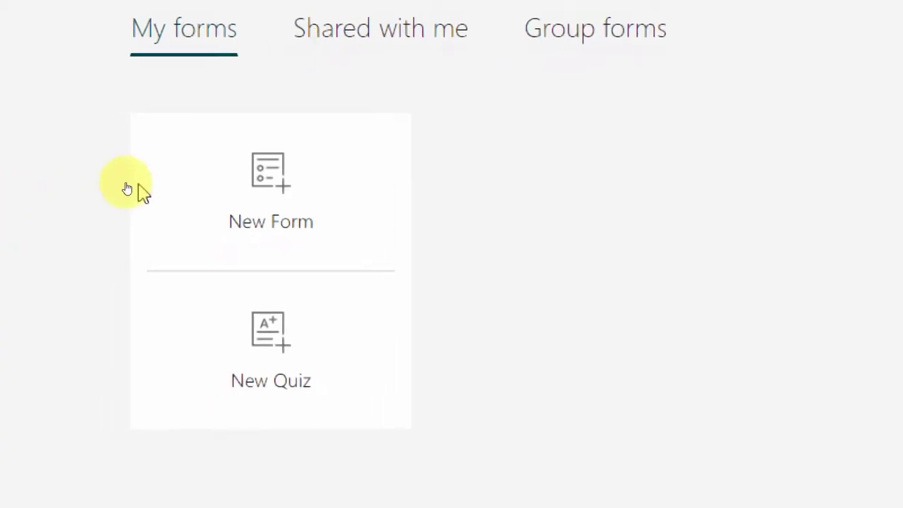
Create a new form and title it "Attendance 2nd July 2020".
left_click(326, 192)
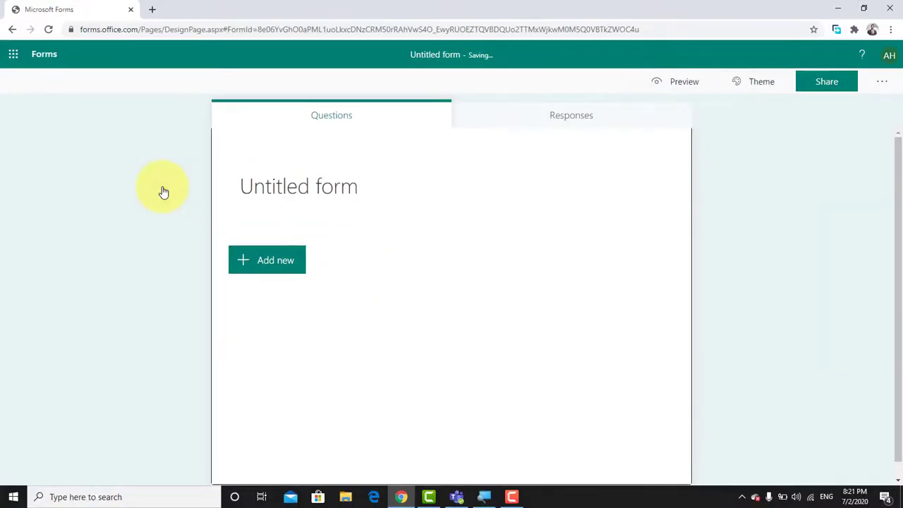
left_click(380, 198)
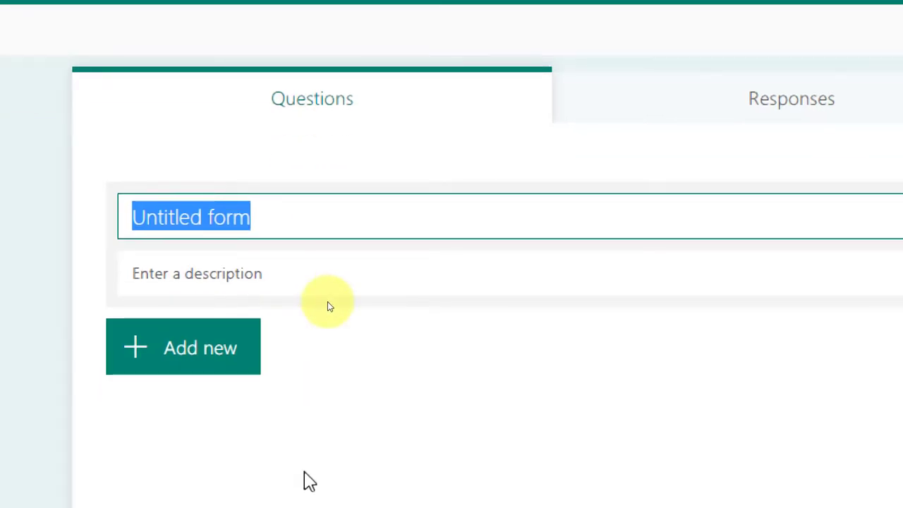
type("Atte")
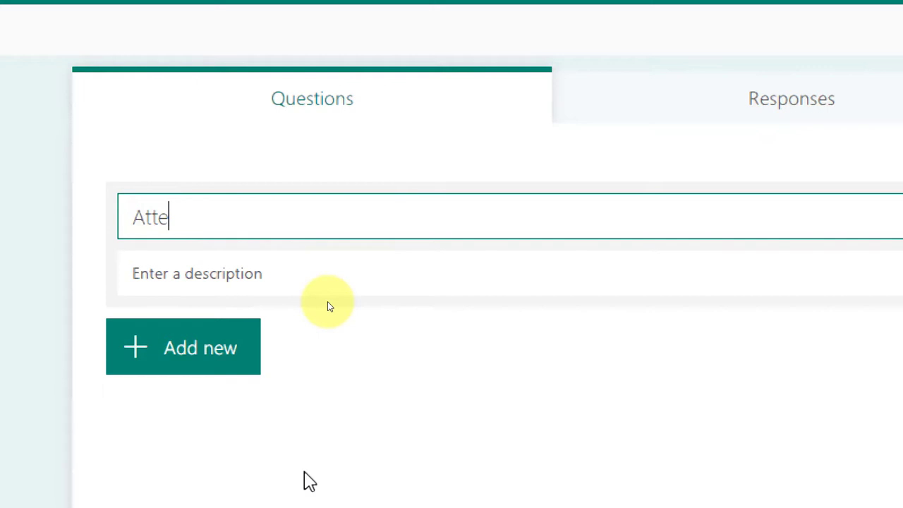
type("ndance")
key("BackSpace")
type("ance ")
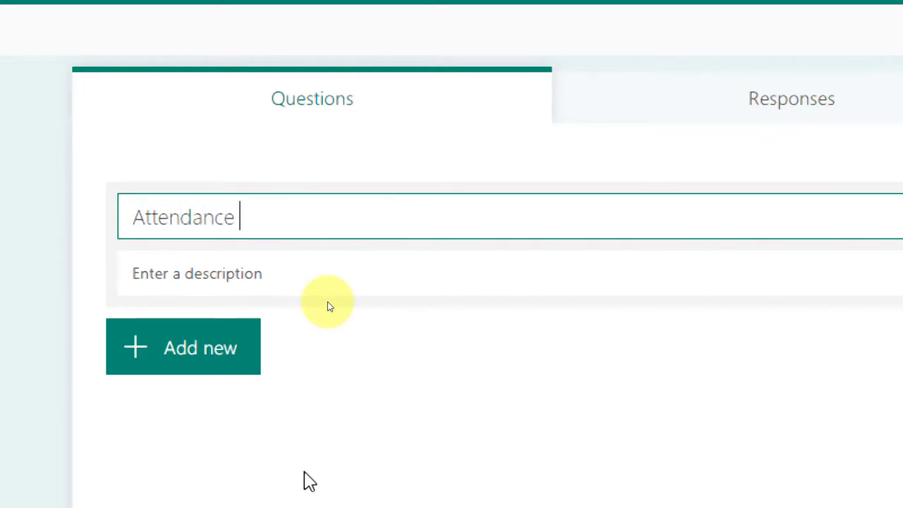
type("2nd July")
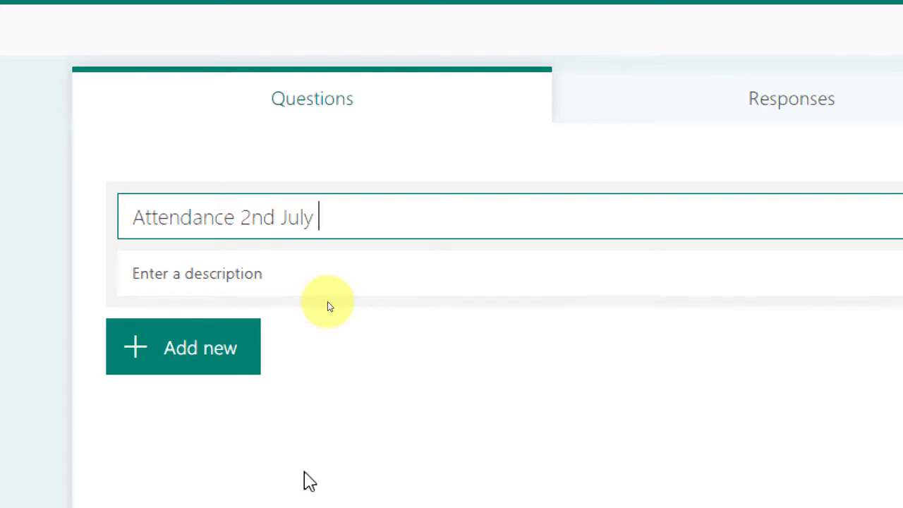
type(" 2-")
key("BackSpace")
type("020")
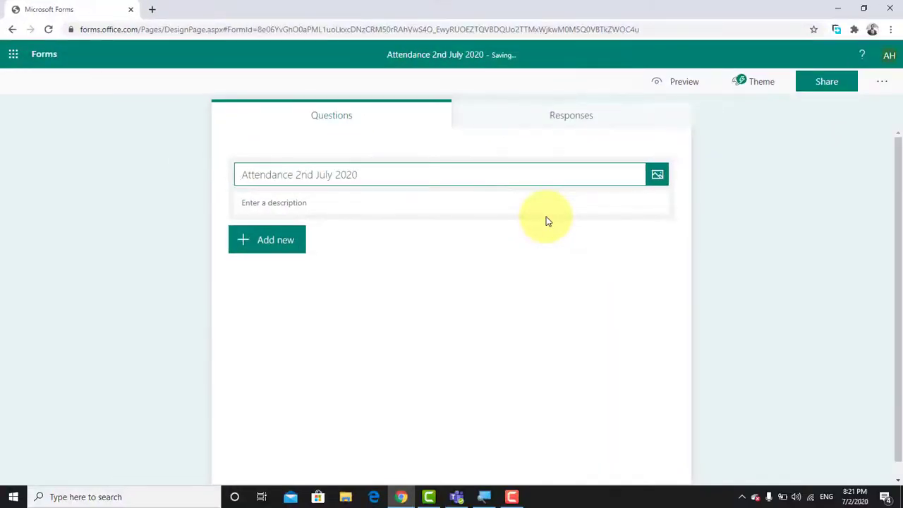
left_click(406, 270)
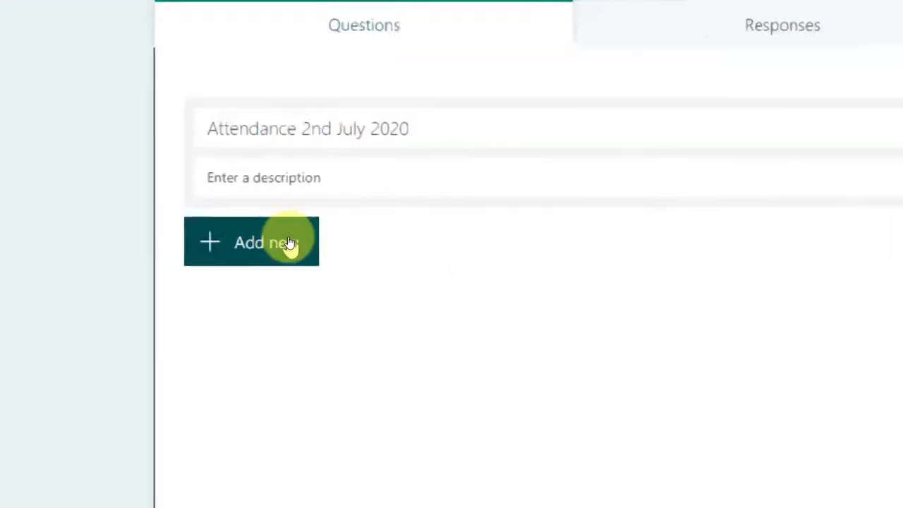
Add a choice question reading "Are you Present or Absent" and set its first option to "Present".
left_click(286, 243)
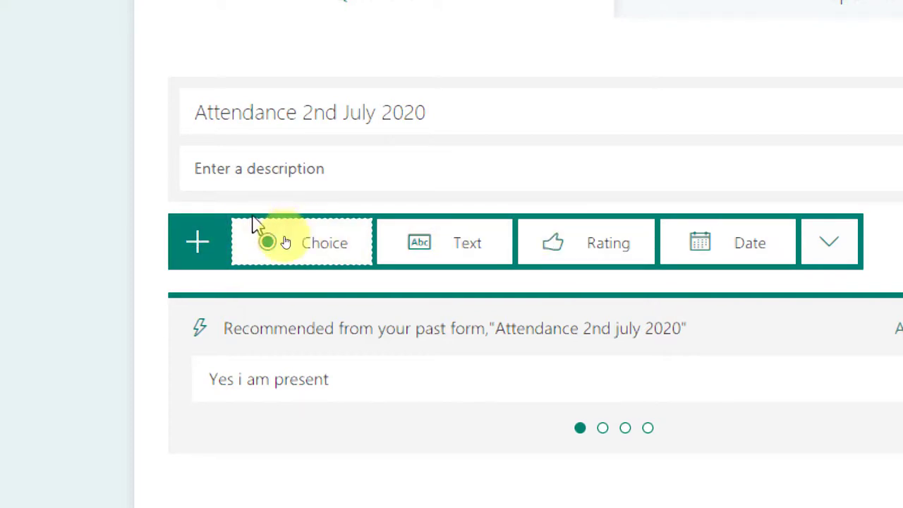
left_click(314, 245)
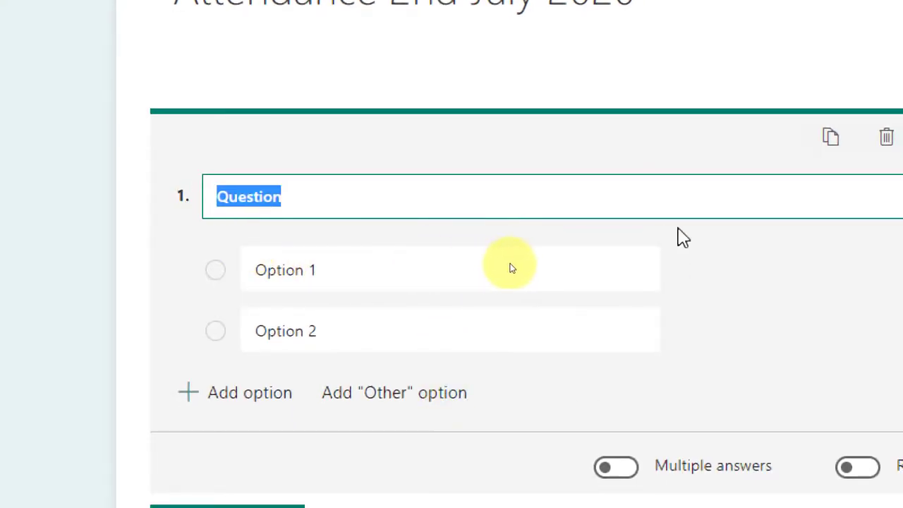
left_click(349, 203)
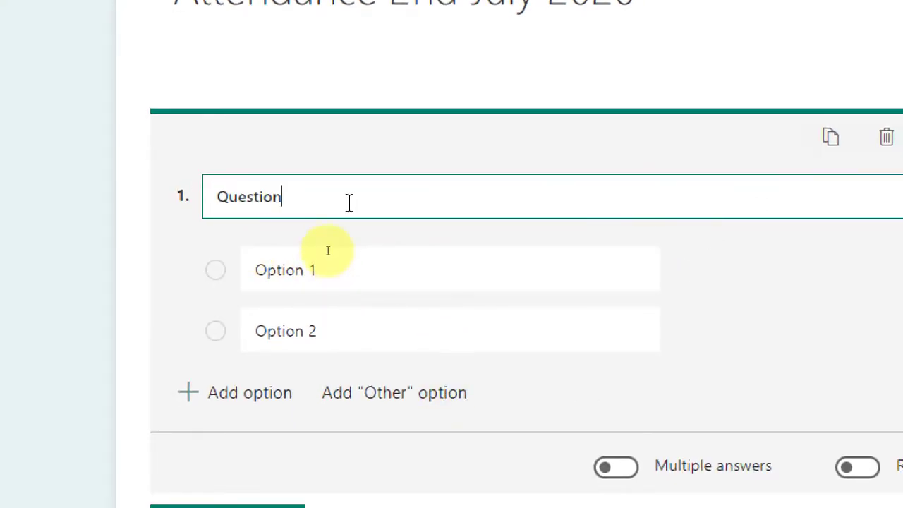
double_click(348, 203)
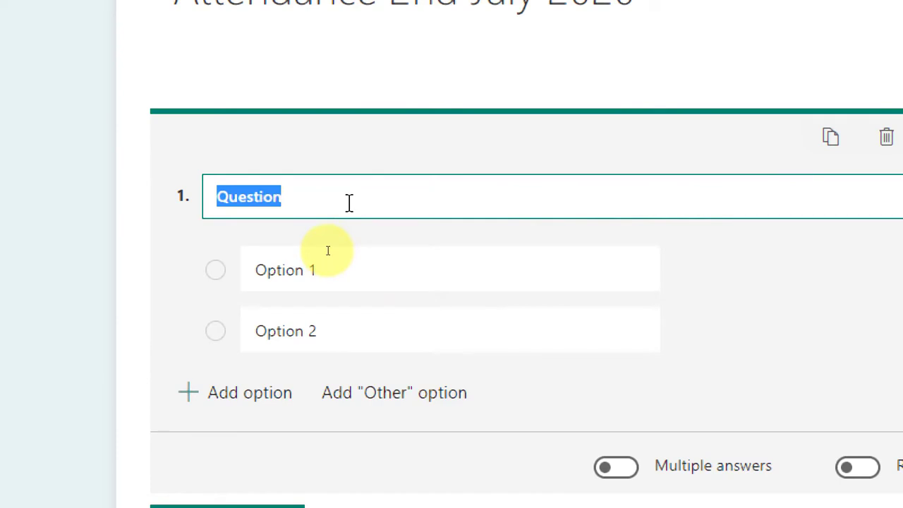
type("Are you Present or")
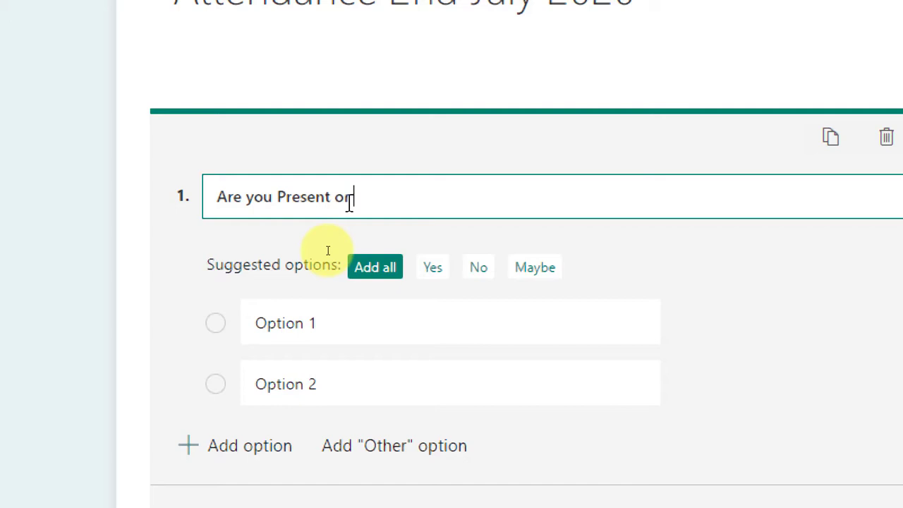
type(" Absent")
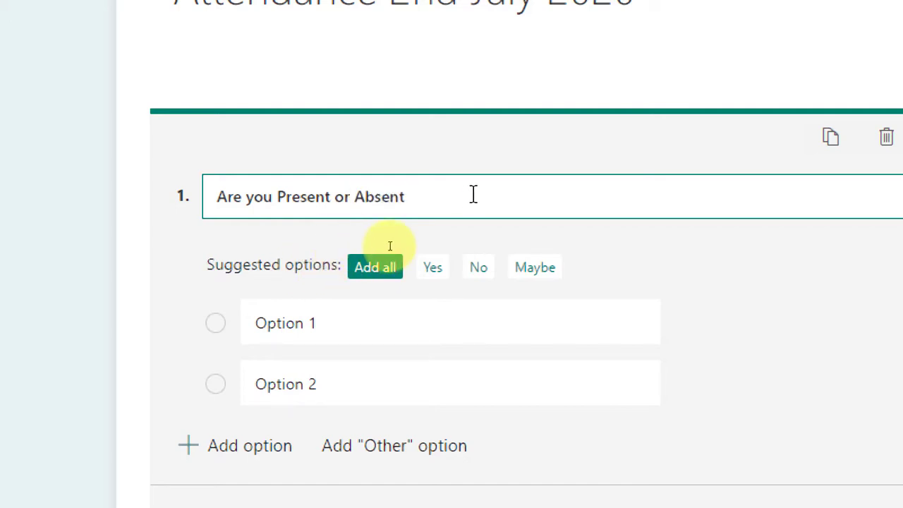
left_click(312, 318)
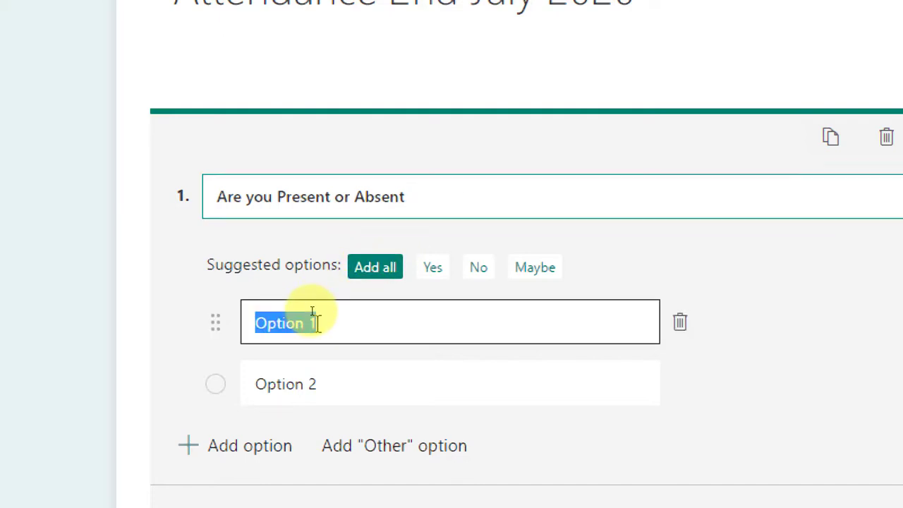
type("Present")
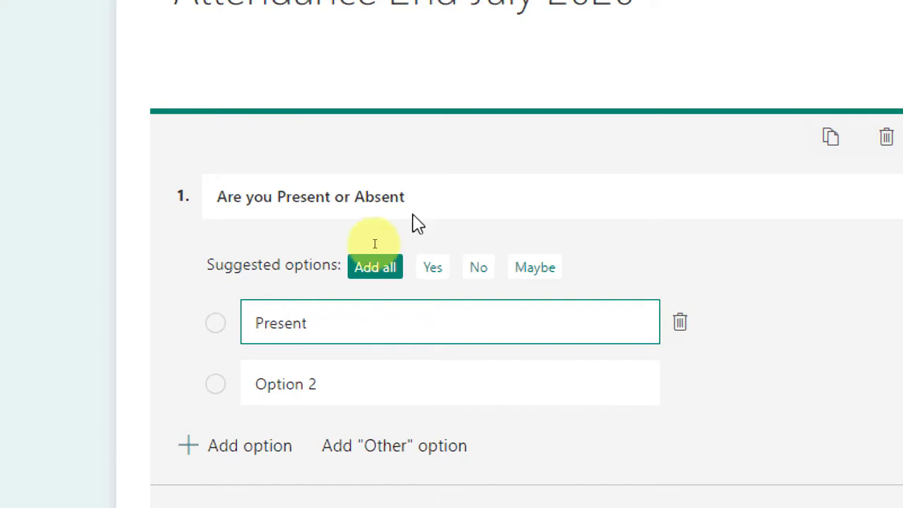
Reword the question as "Are you Present ??" and delete its second answer option.
left_click_drag(454, 191, 423, 197)
left_click(427, 196)
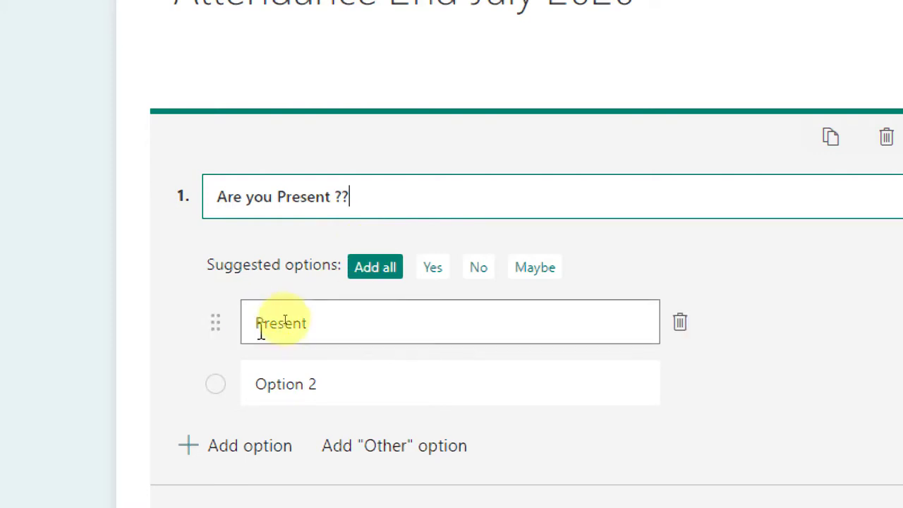
left_click(680, 384)
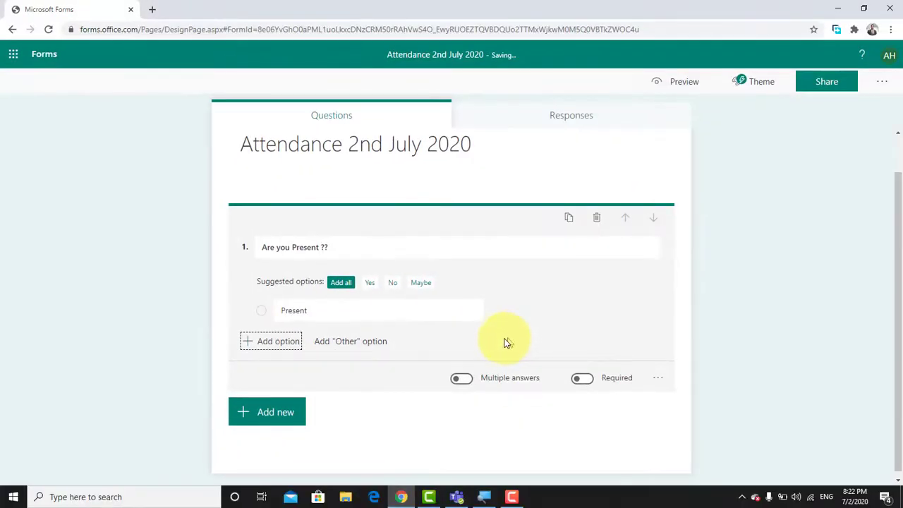
left_click(733, 314)
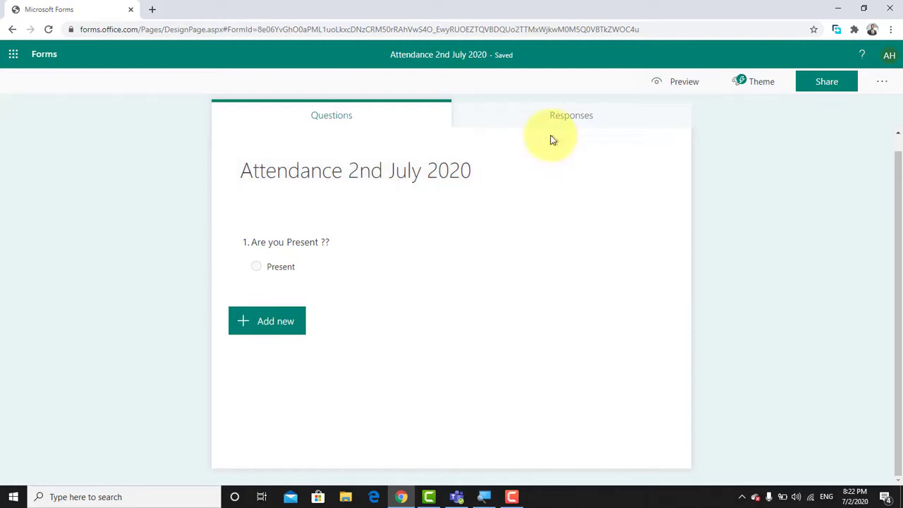
Preview the attendance form as respondents see it, and check its save status back in the editor.
left_click(687, 92)
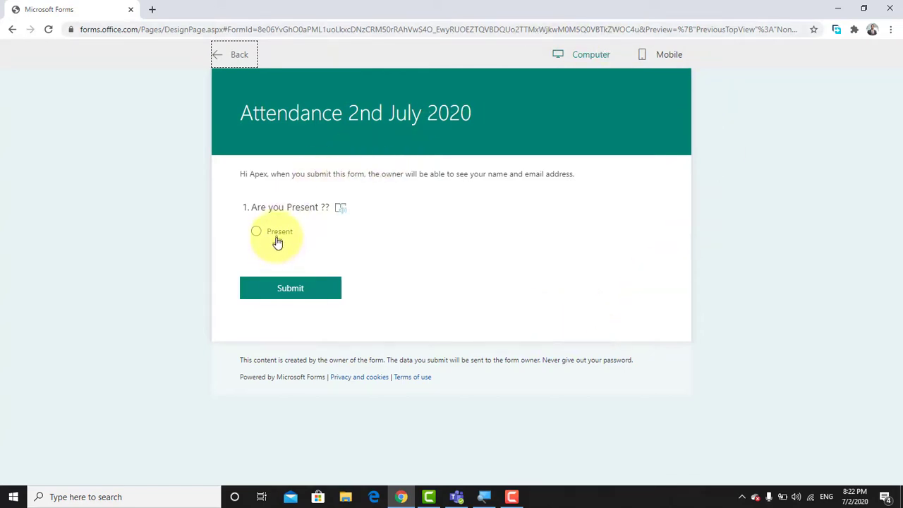
left_click(241, 61)
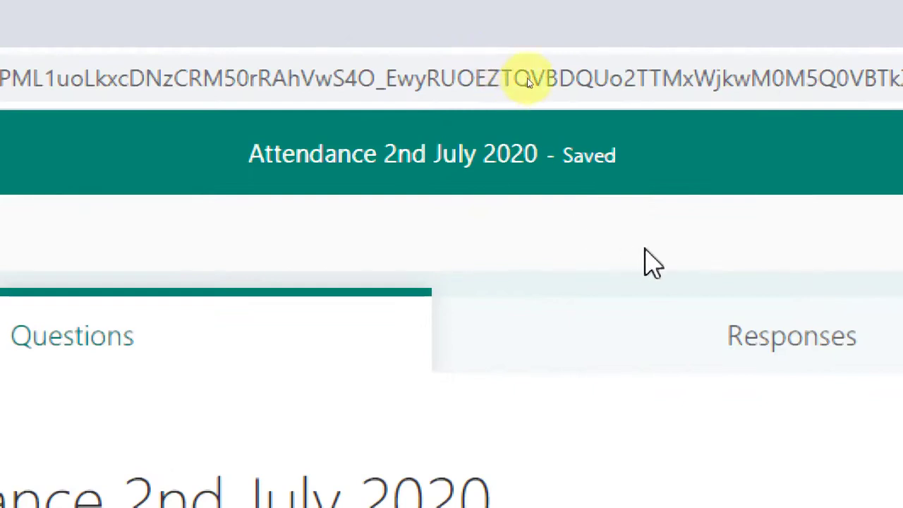
left_click_drag(616, 155, 557, 155)
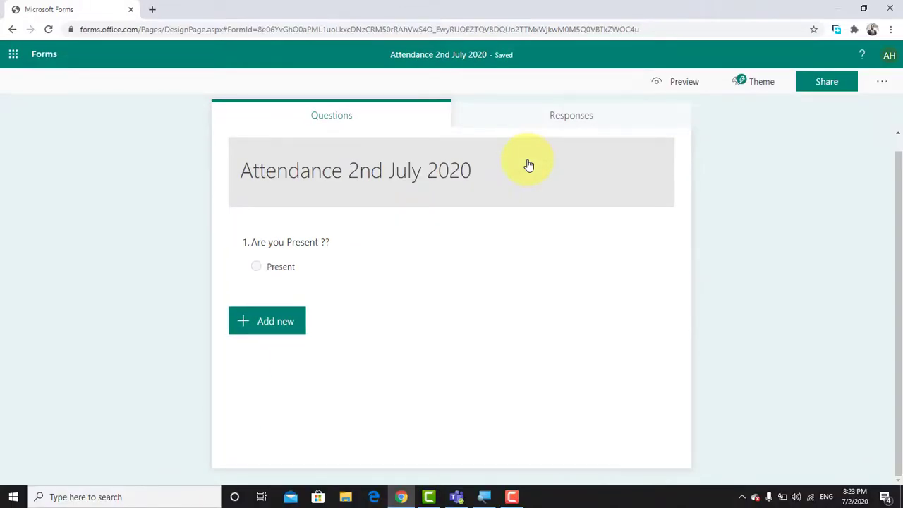
Switch to Teams and create a quiz assignment from the form "Attendance 2nd July 2020".
left_click(459, 498)
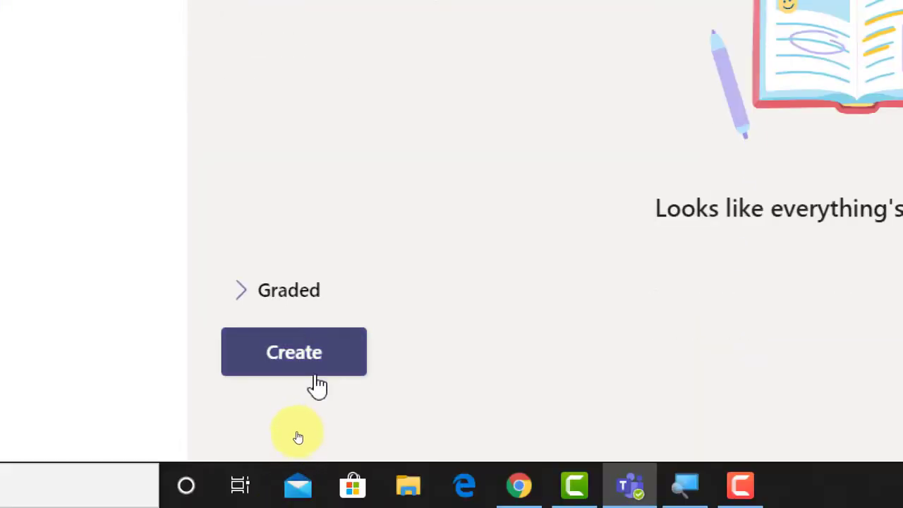
left_click(310, 356)
left_click(318, 258)
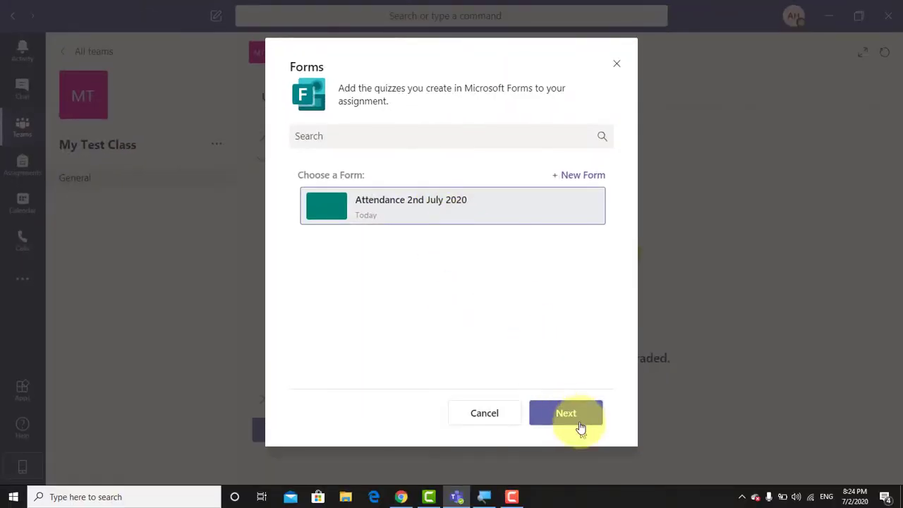
left_click(572, 416)
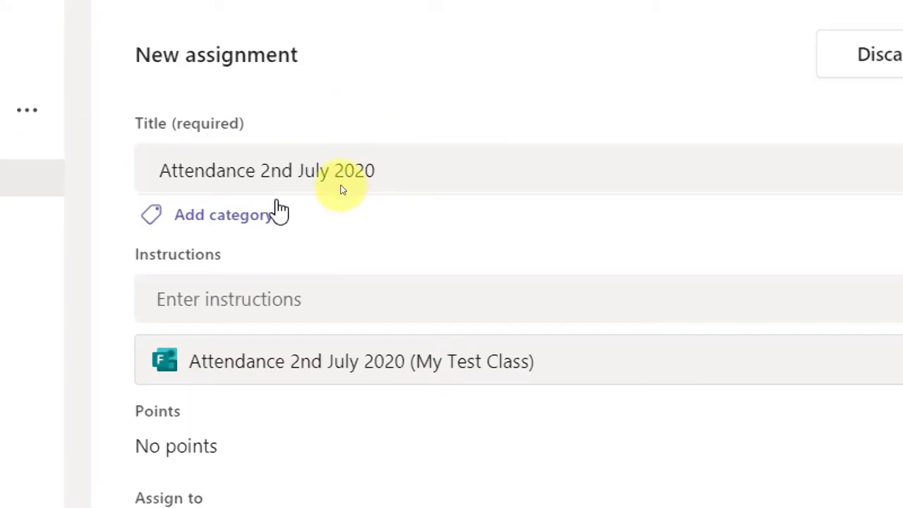
Review the new assignment's title, attached form, points, assigned class and due date.
left_click(261, 123)
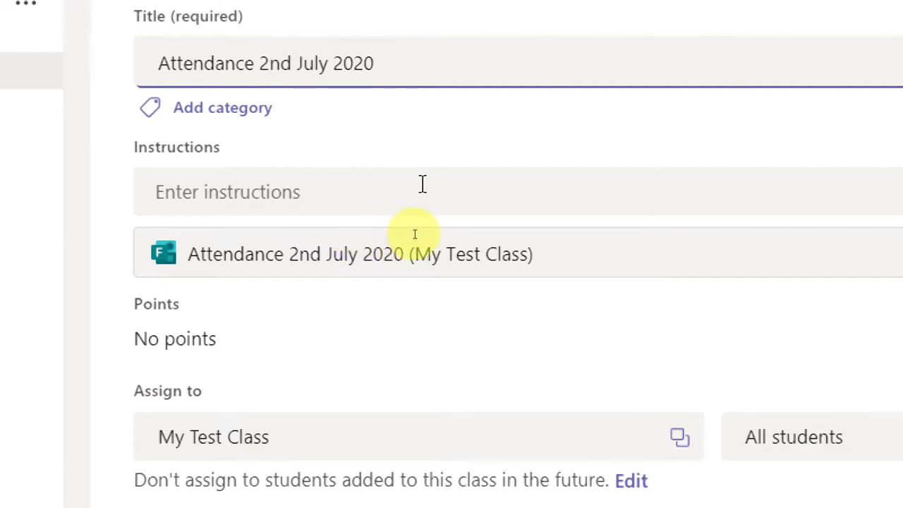
scroll(393, 302, "down", 3)
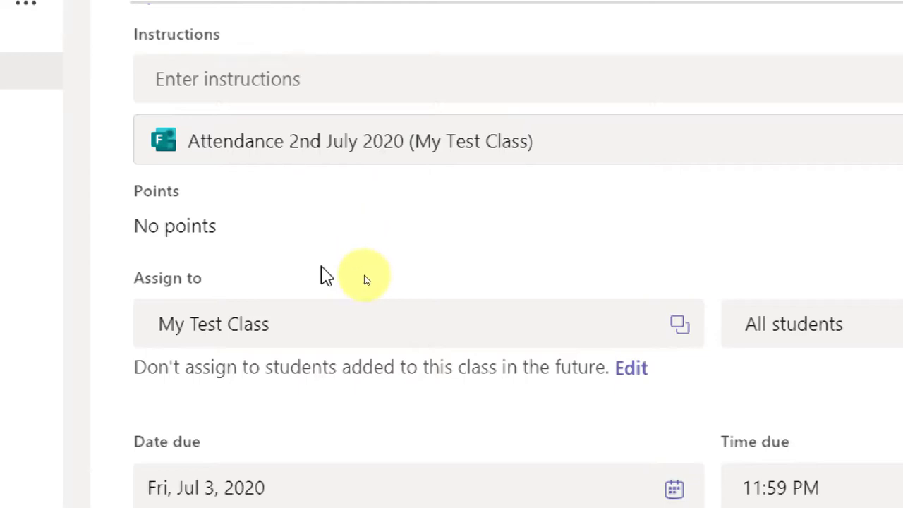
scroll(324, 275, "down", 3)
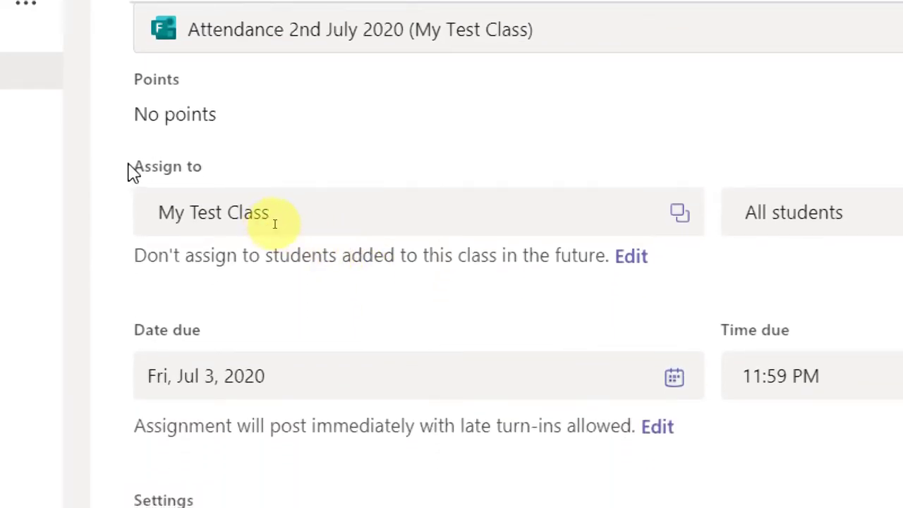
left_click_drag(128, 166, 197, 172)
left_click(211, 180)
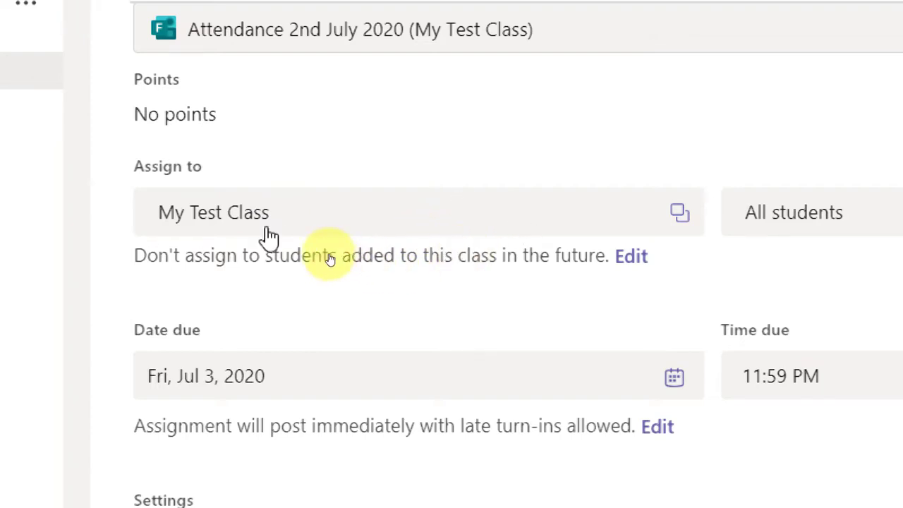
Add FSc (Pre Medical) Boys and FSc (Pre Engineering) Boys to the assigned classes, and remove both again.
left_click(433, 230)
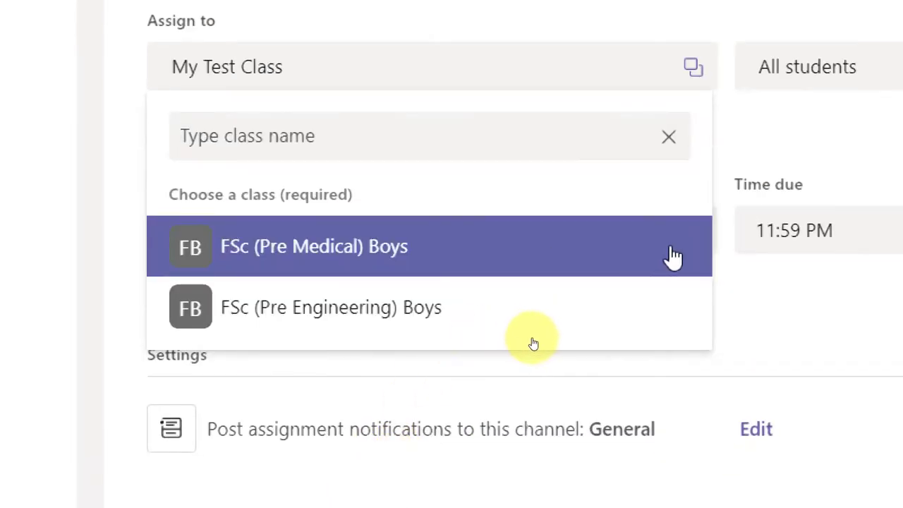
left_click(671, 256)
left_click(675, 314)
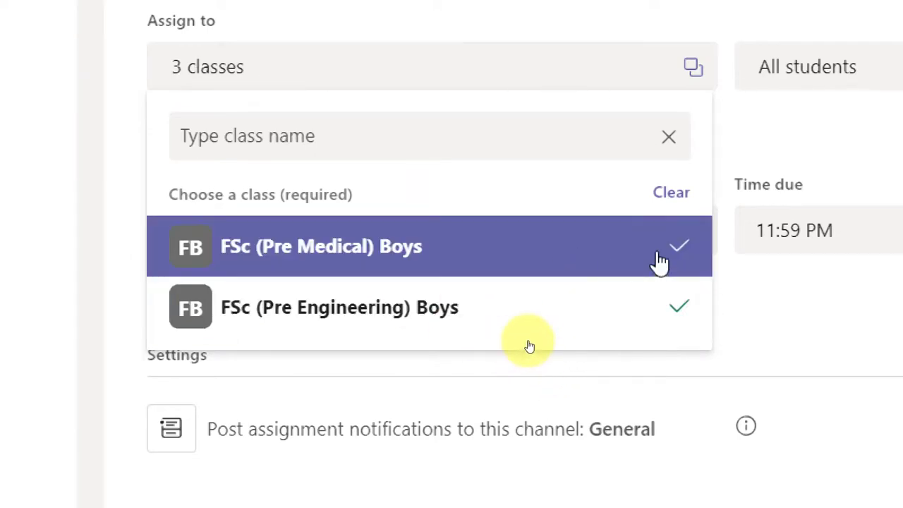
left_click(677, 256)
left_click(677, 307)
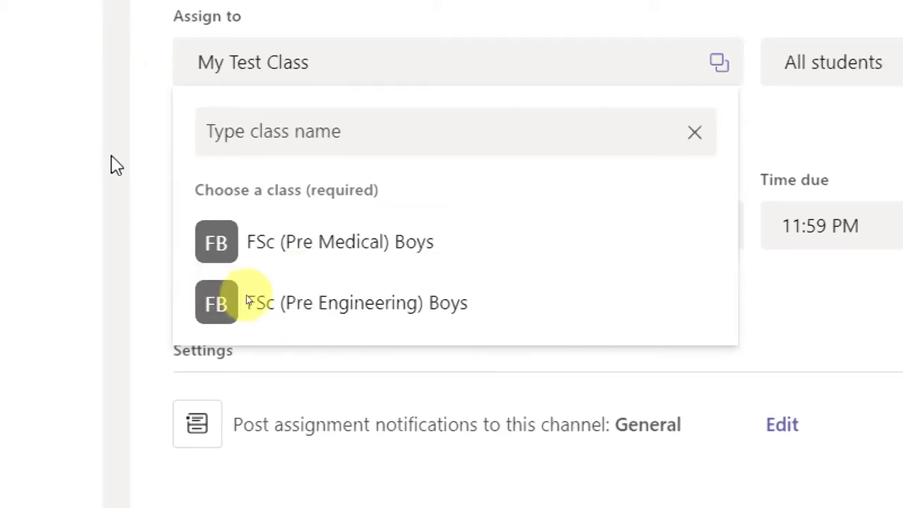
left_click(116, 165)
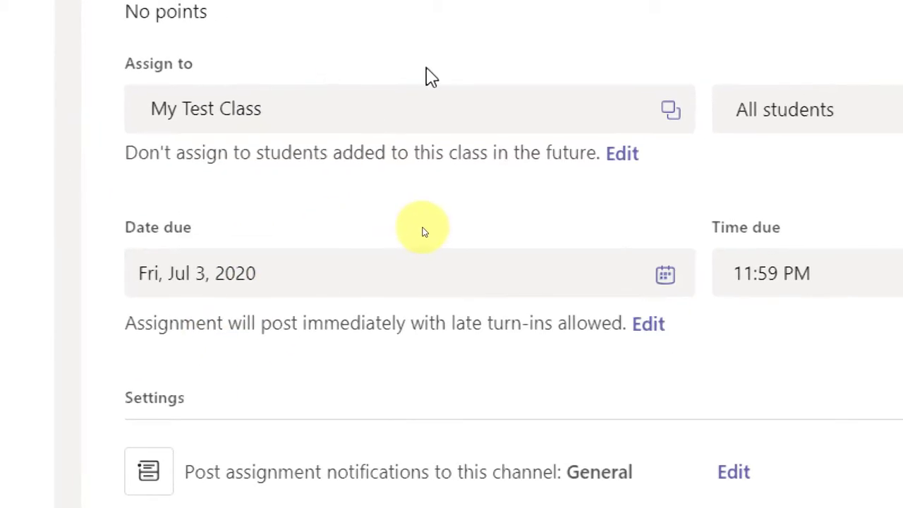
Check the list of individual students in My Test Class and review the assignment details.
left_click(846, 109)
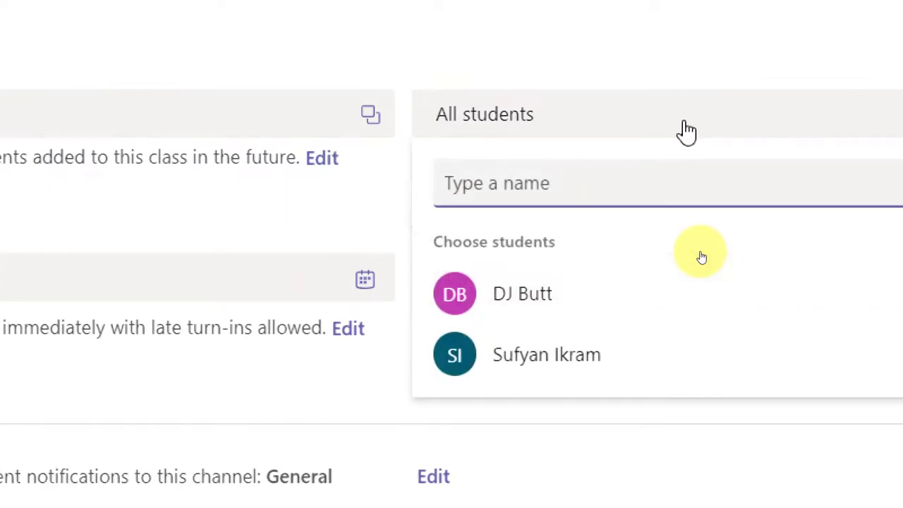
left_click(659, 133)
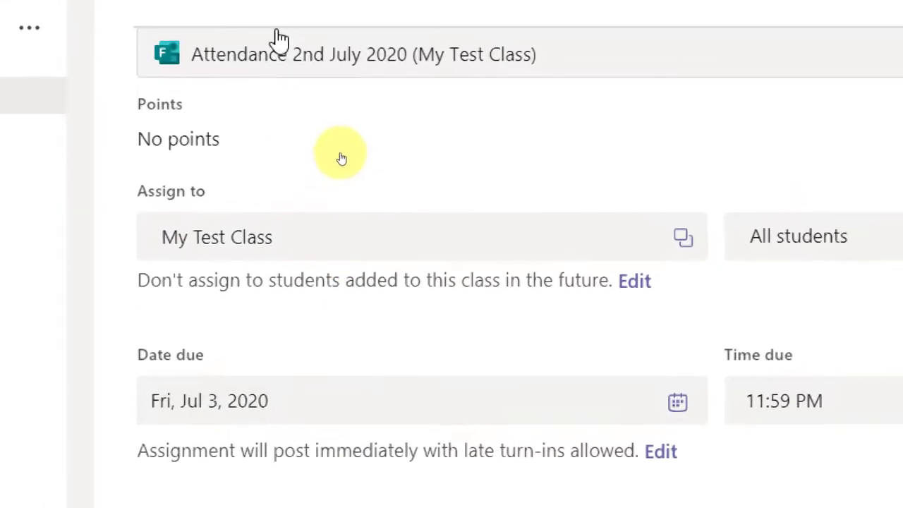
scroll(339, 178, "up", 3)
scroll(392, 333, "down", 5)
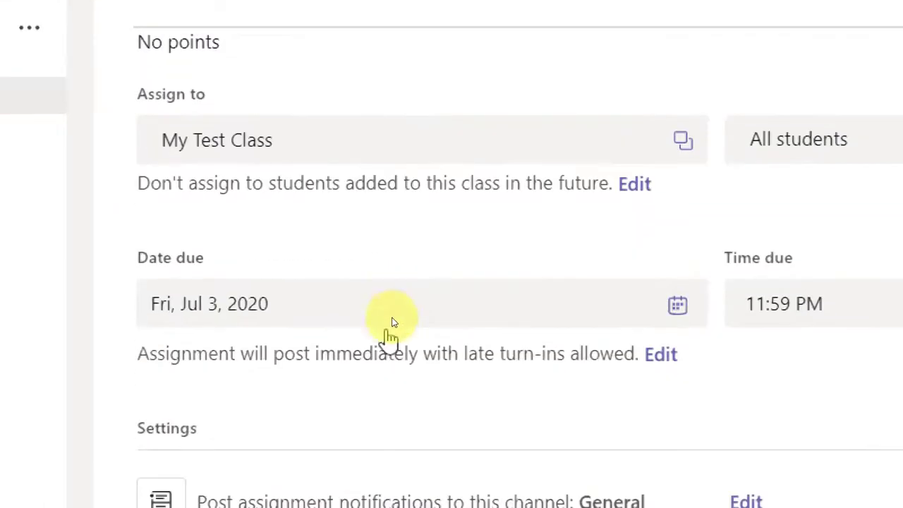
Set the assignment's due date to Thu, Jul 2, 2020 and its due time to 9:30 PM.
left_click(274, 278)
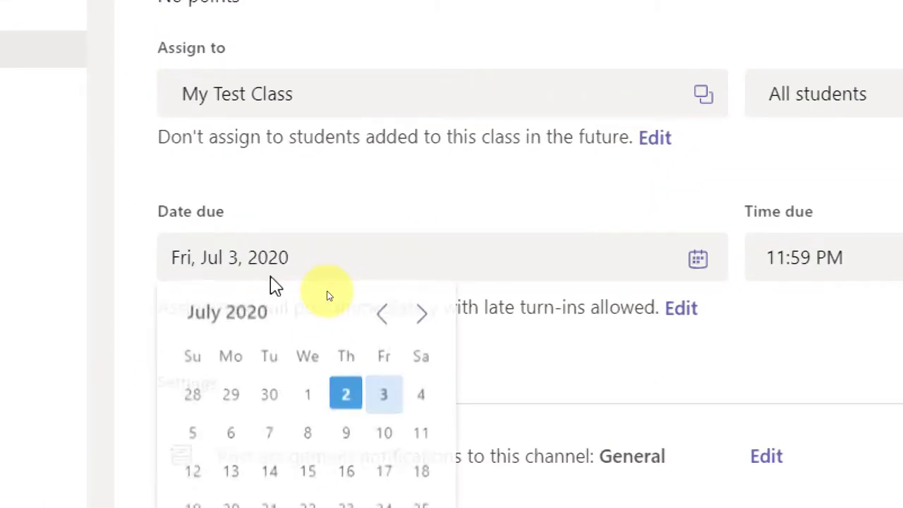
left_click(346, 258)
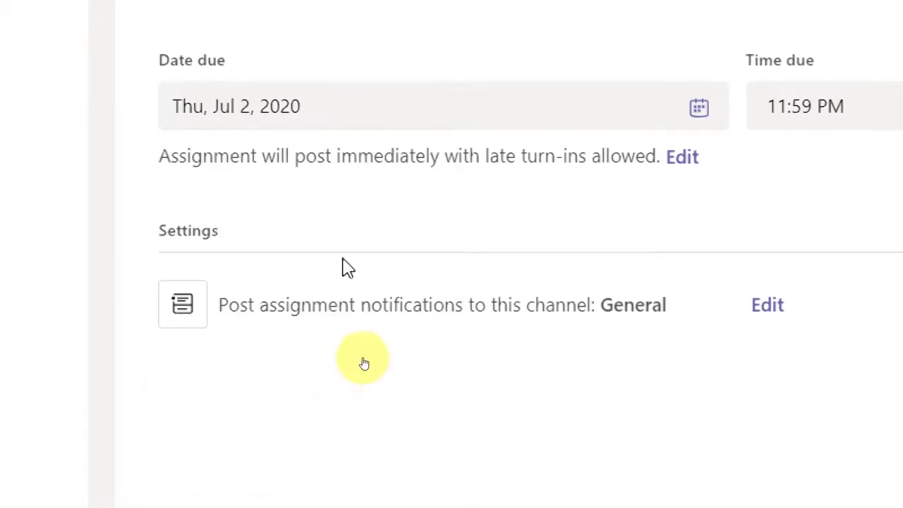
left_click(634, 163)
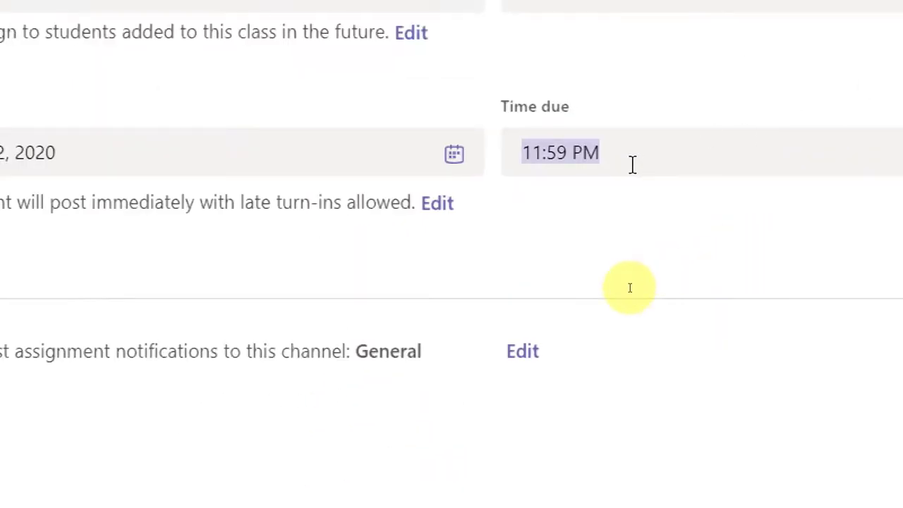
left_click(695, 156)
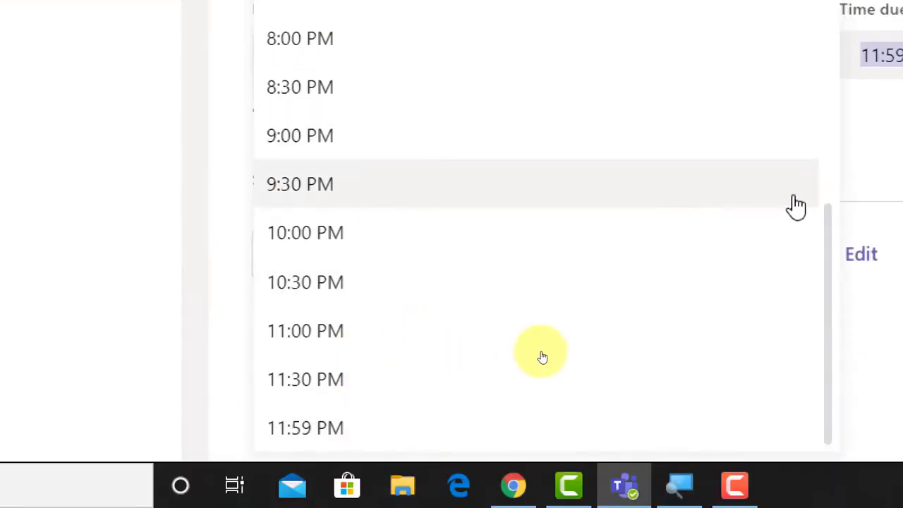
key("Escape")
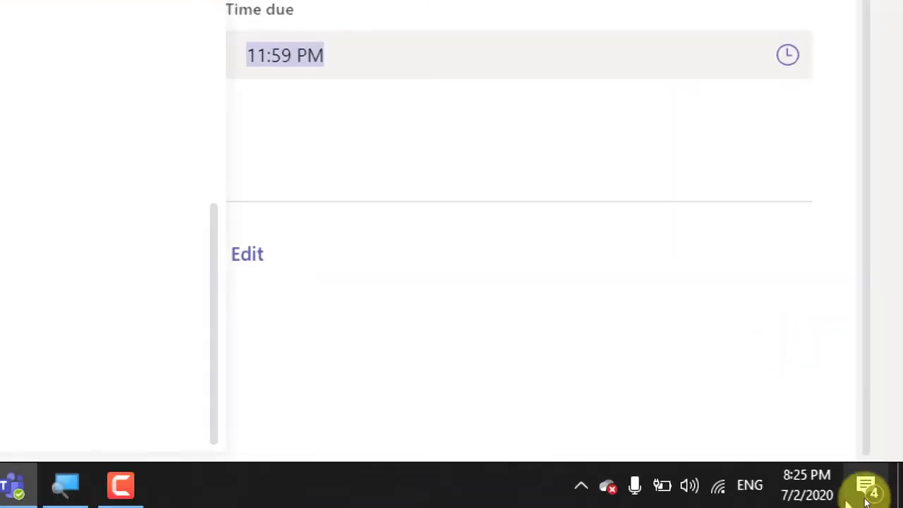
left_click(806, 485)
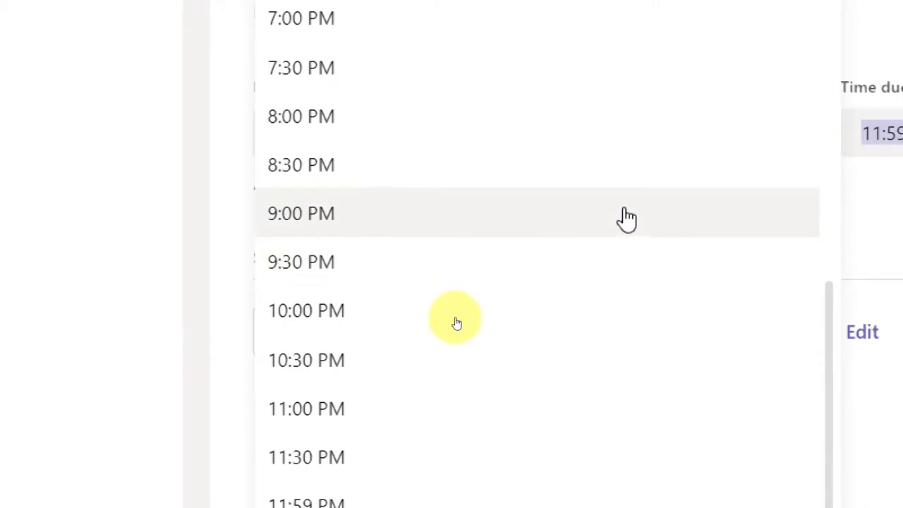
left_click(609, 266)
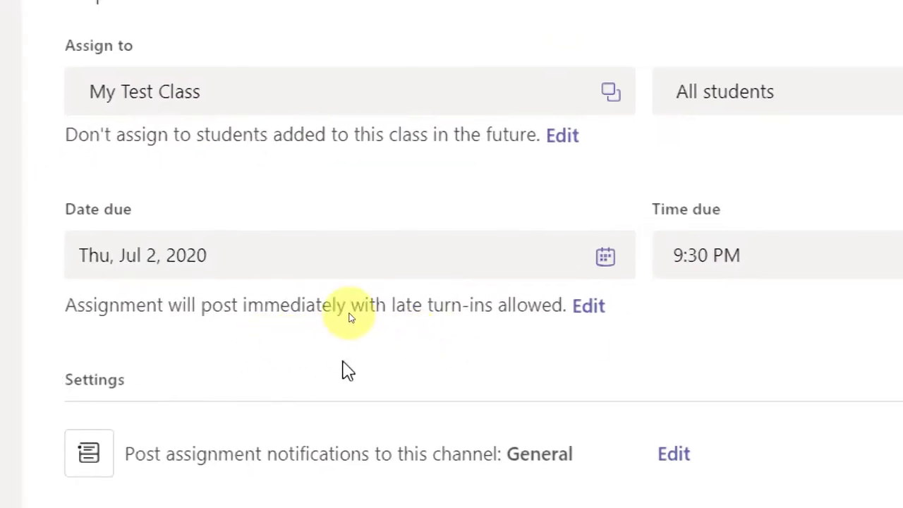
Edit the assignment timeline to schedule posting in the future, with the post date Thu, Jul 2, 2020.
left_click(594, 313)
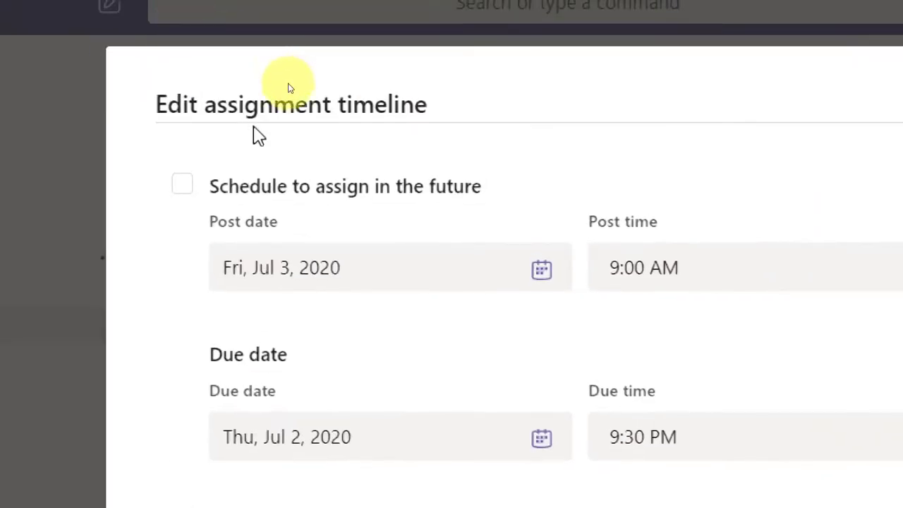
left_click(182, 189)
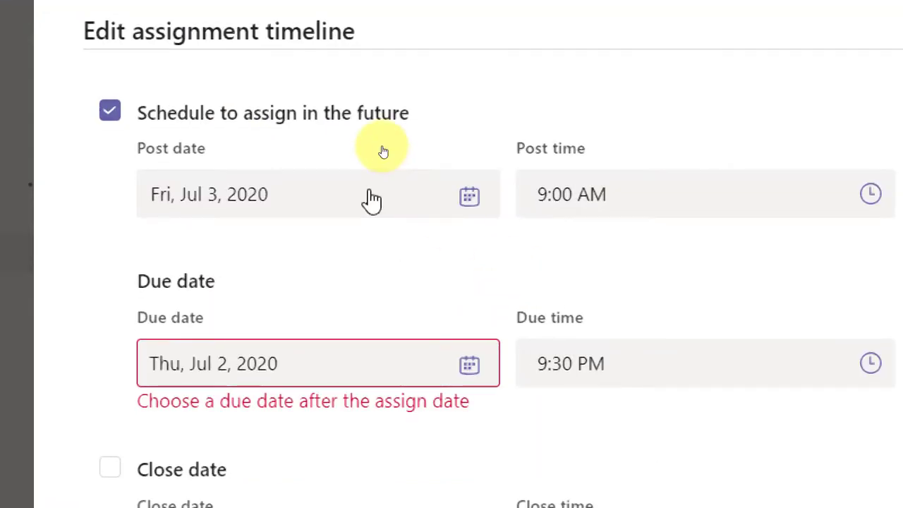
left_click(372, 200)
left_click(325, 337)
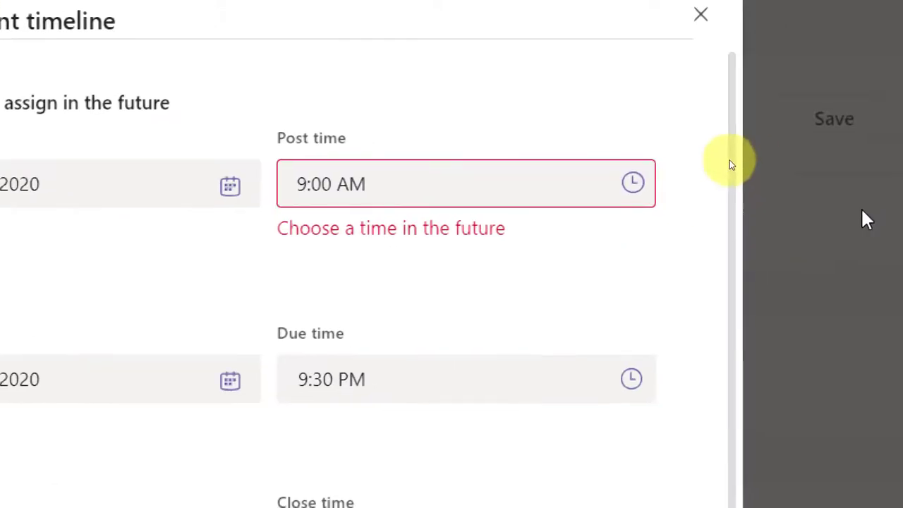
Set the post time to 8:28 PM, enable the close date Thu, Jul 2, 2020 at 9:30 PM, and apply the timeline.
left_click(631, 187)
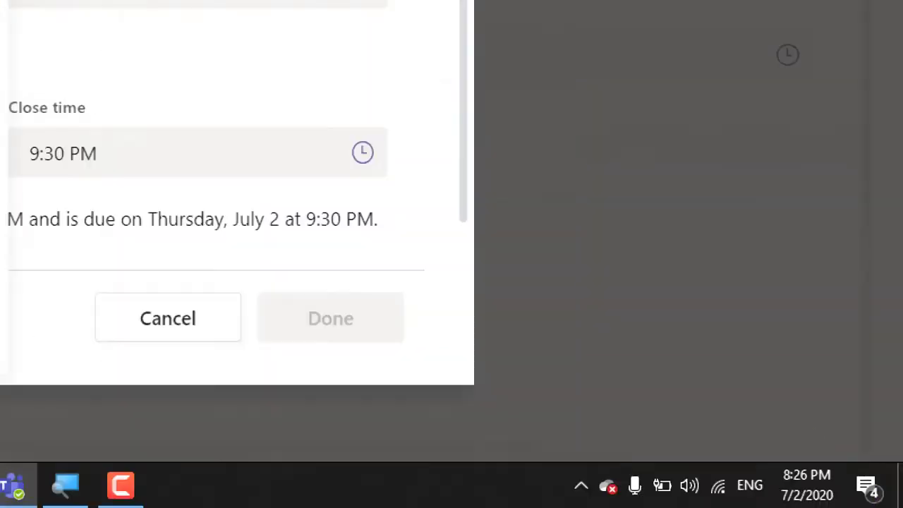
left_click(816, 471)
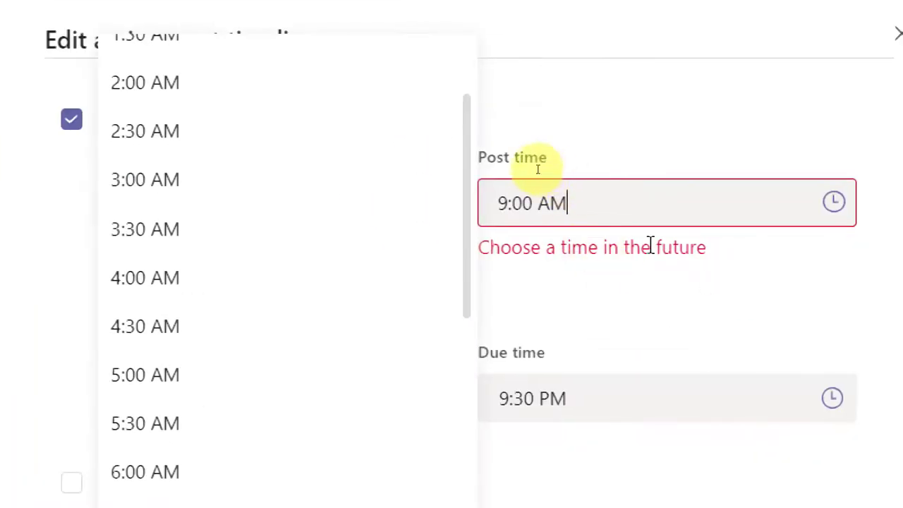
left_click(613, 287)
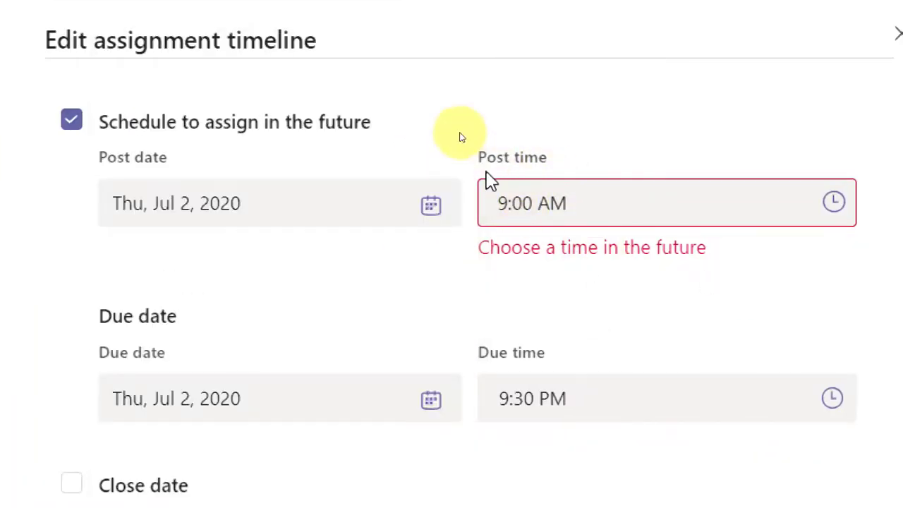
left_click(506, 201)
left_click(497, 201)
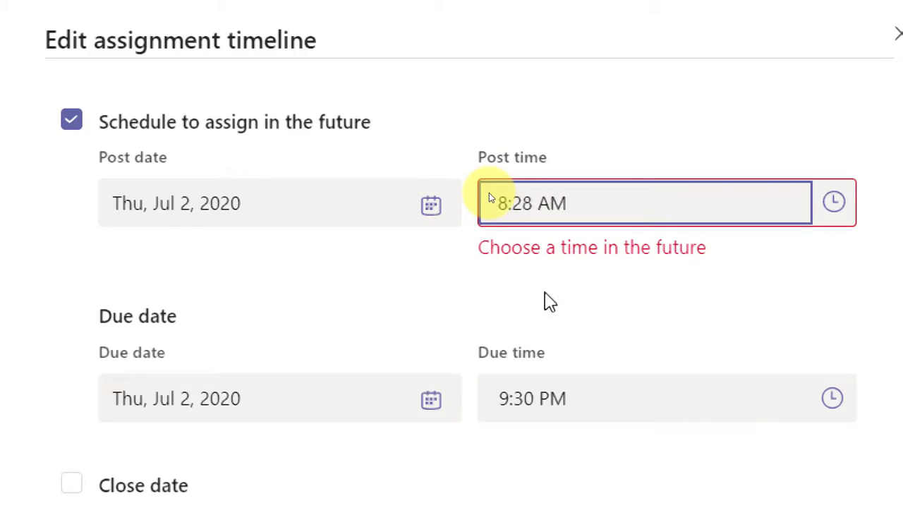
left_click(550, 301)
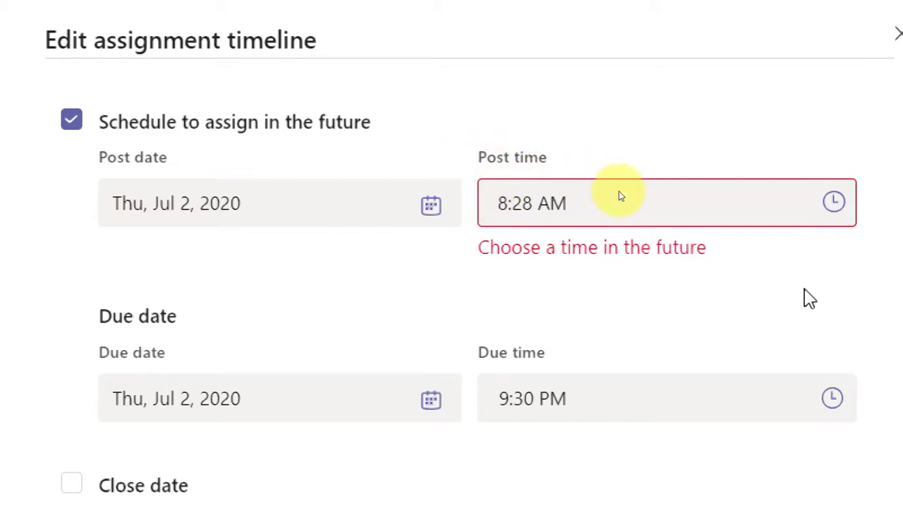
left_click(639, 210)
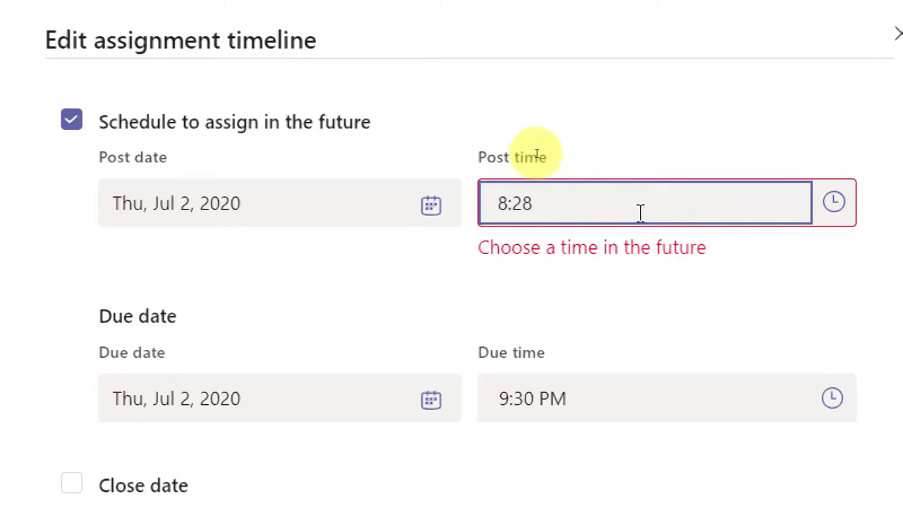
key("Return")
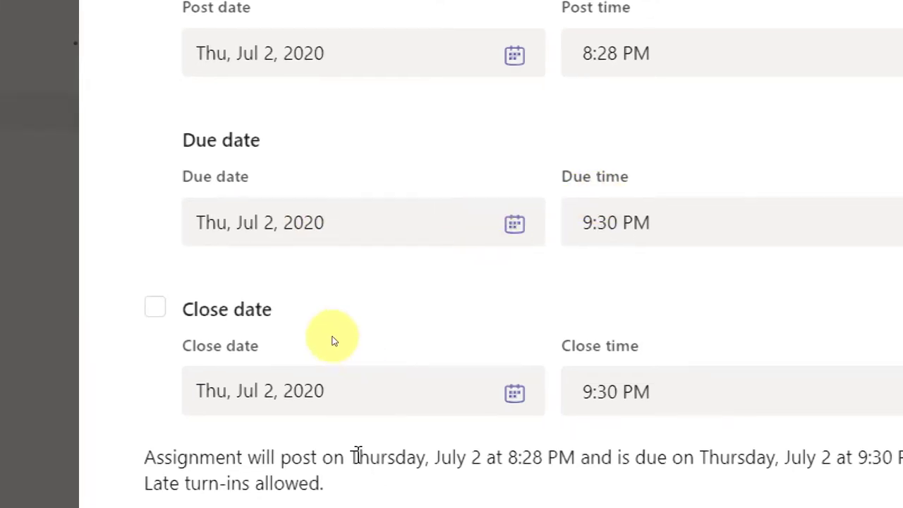
left_click(152, 312)
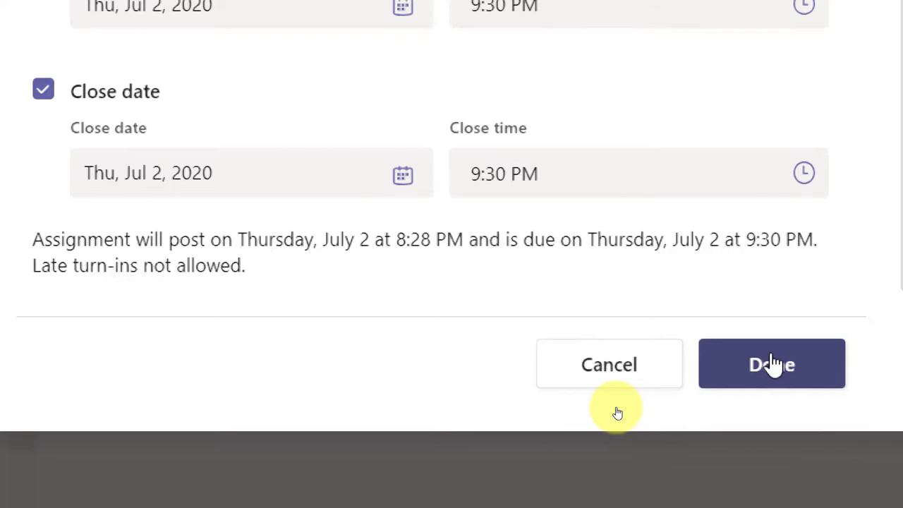
left_click(773, 363)
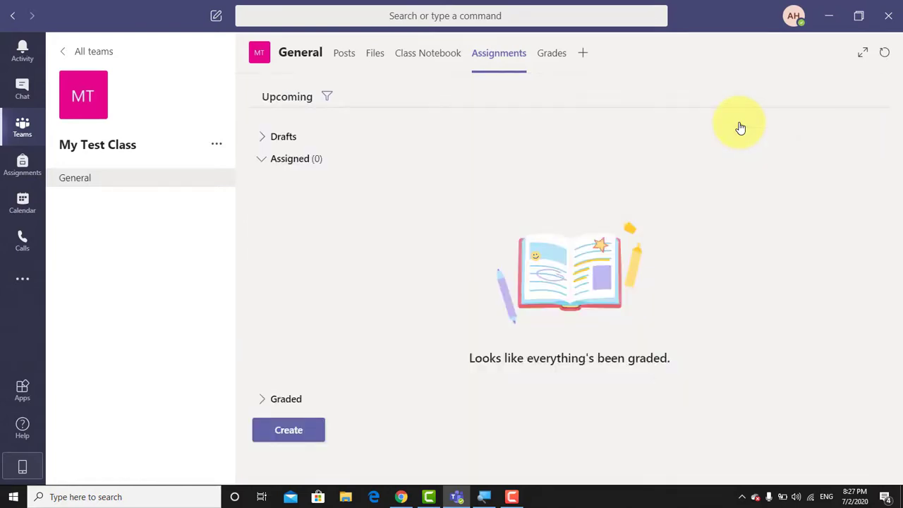
Reopen "Attendance 2nd July 2020" from the draft assignments and assign it to the class.
left_click(265, 161)
left_click(263, 141)
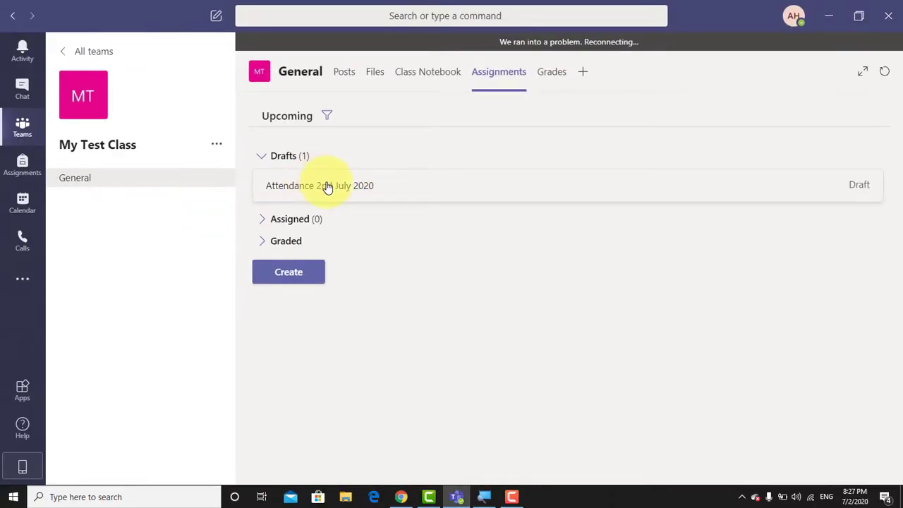
left_click(375, 185)
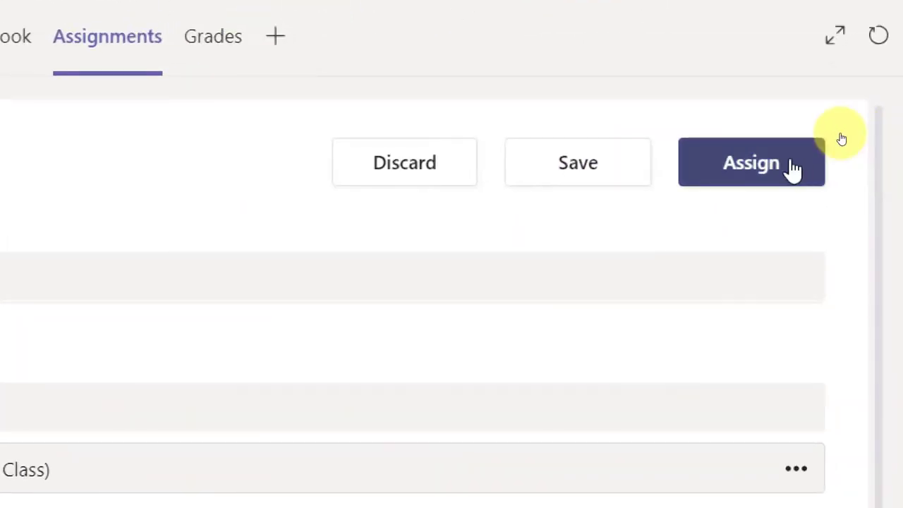
left_click(790, 166)
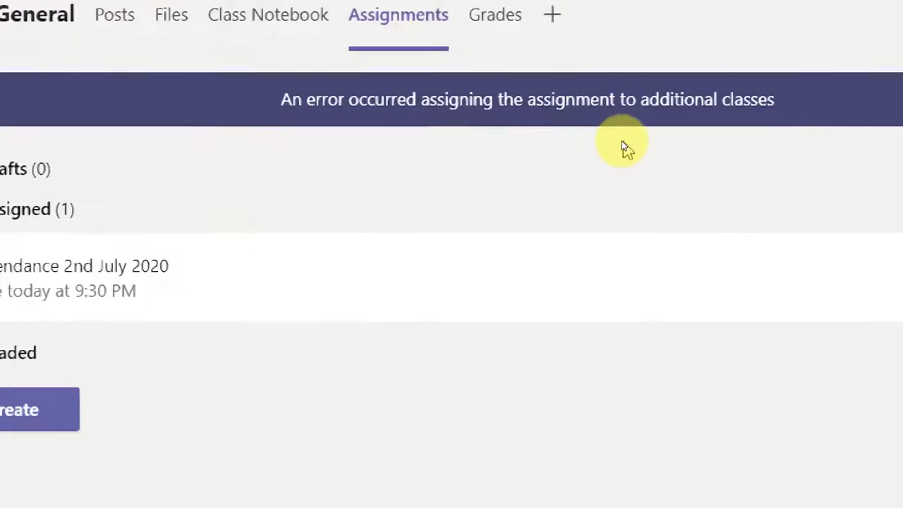
Compare the computer's current time with the posting time of the attendance assignment in the General channel's posts.
scroll(433, 328, "down", 1)
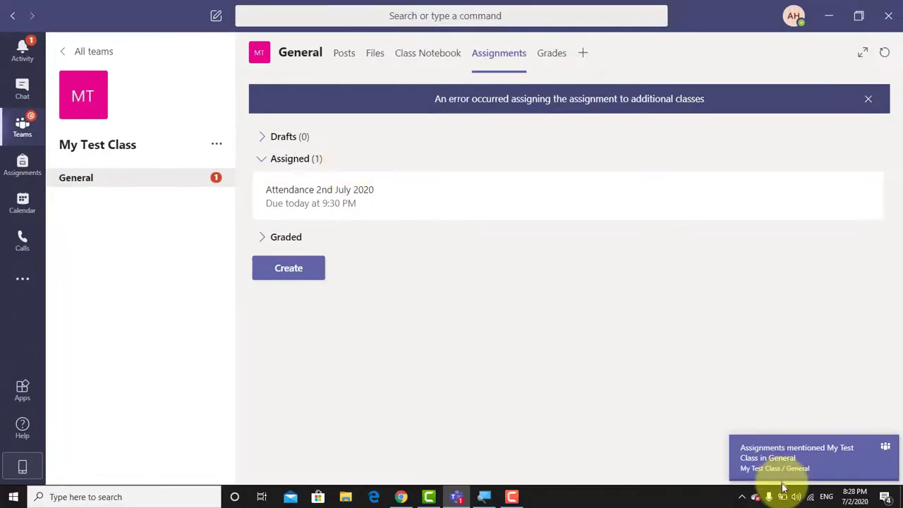
left_click(855, 496)
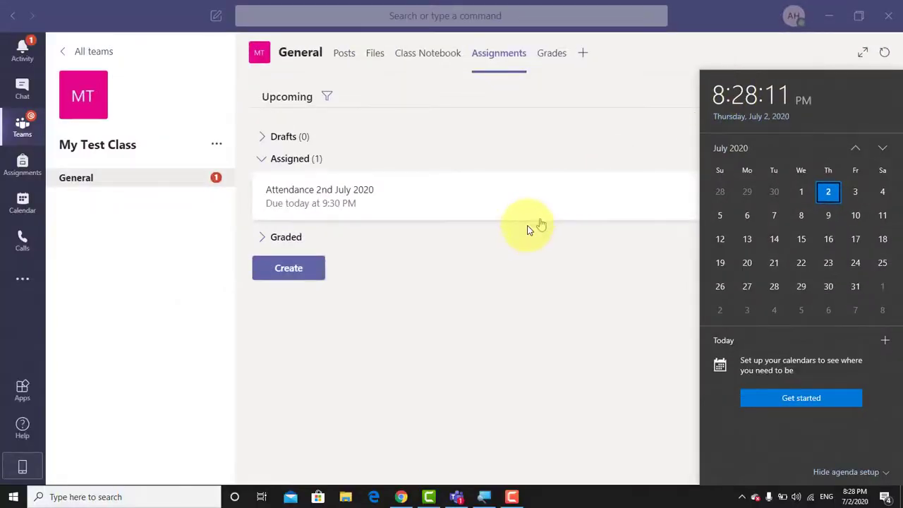
left_click(528, 227)
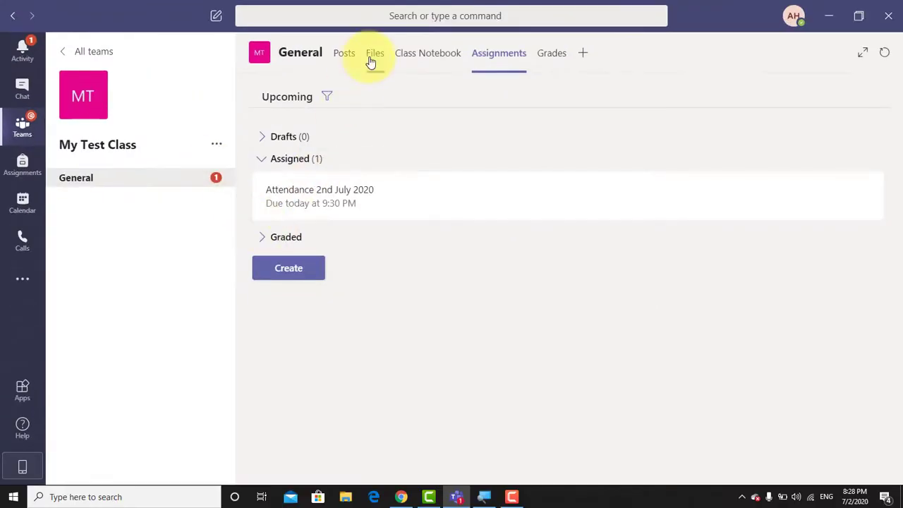
left_click(349, 60)
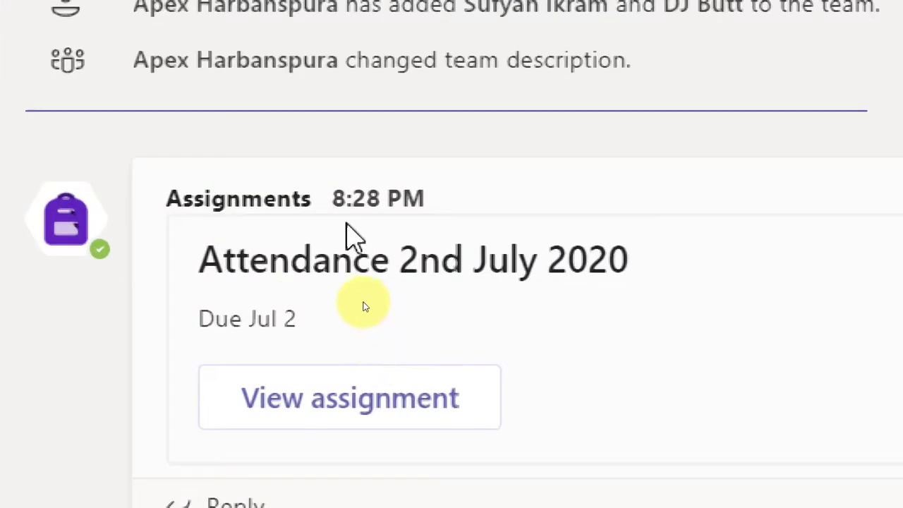
left_click_drag(333, 198, 373, 198)
left_click(373, 198)
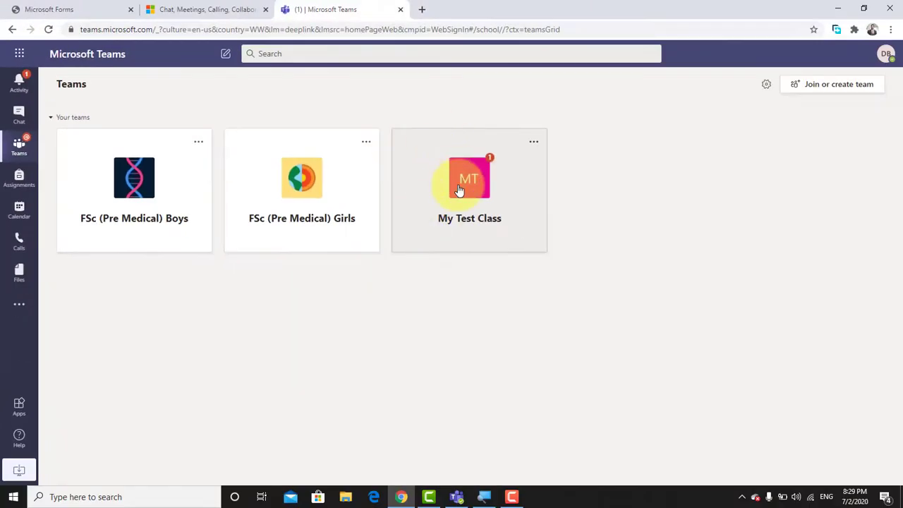
As the student, open the "Attendance 2nd July 2020" assignment in My Test Class, dismiss the welcome tour, and open its attached form.
left_click(458, 190)
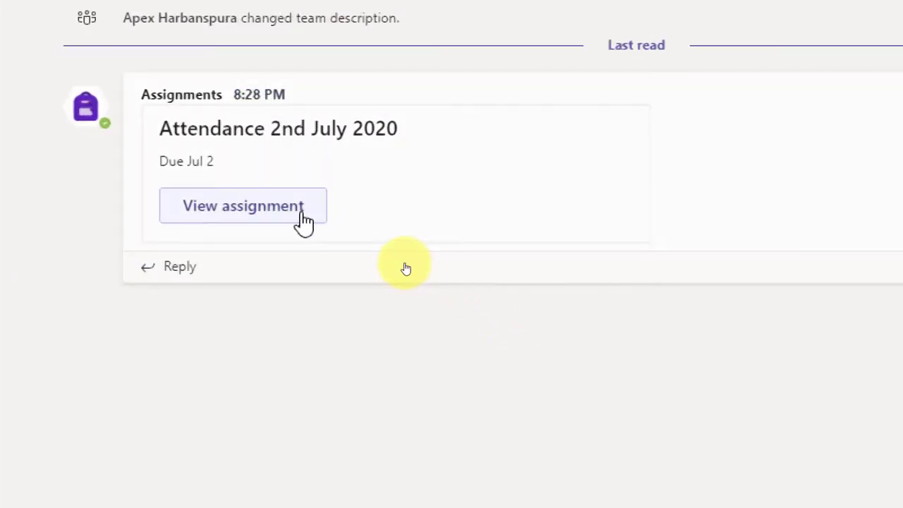
left_click(258, 218)
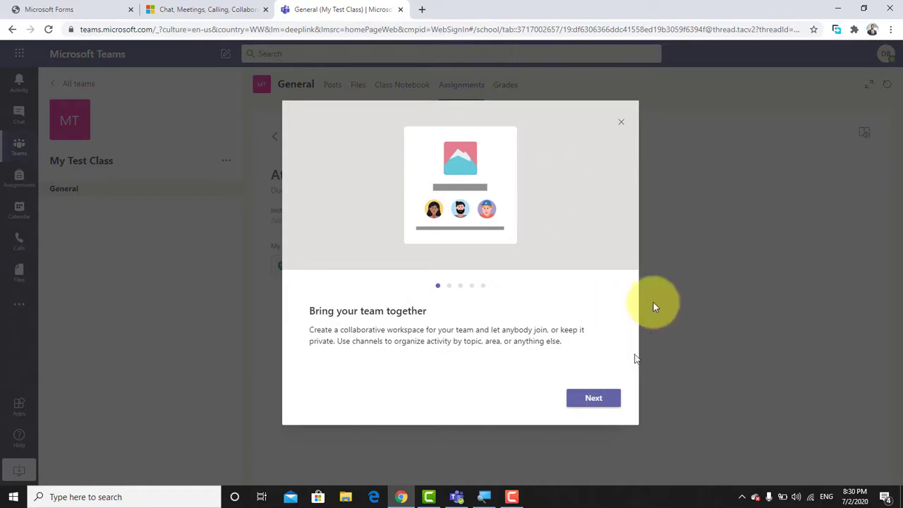
left_click(622, 123)
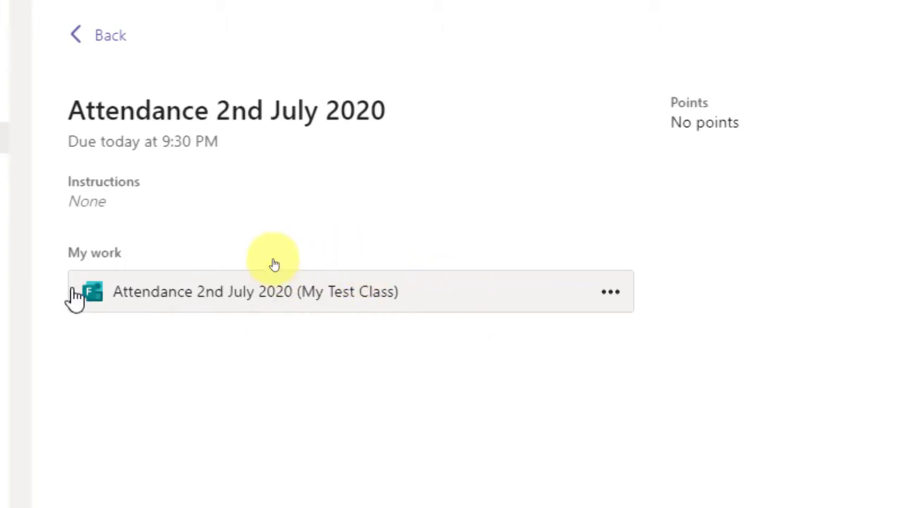
left_click(368, 272)
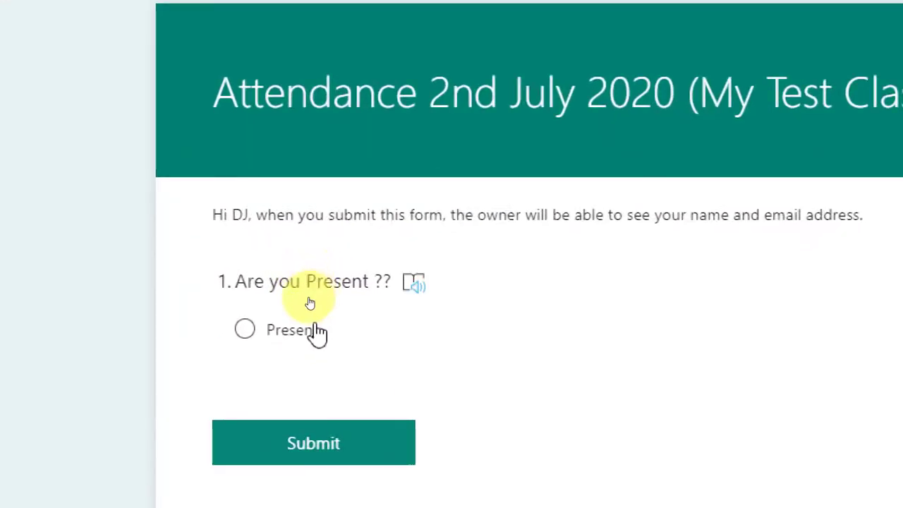
Answer "Are you Present ??" with Present, submit the form, and return to the General channel's posts.
left_click(308, 298)
left_click(336, 445)
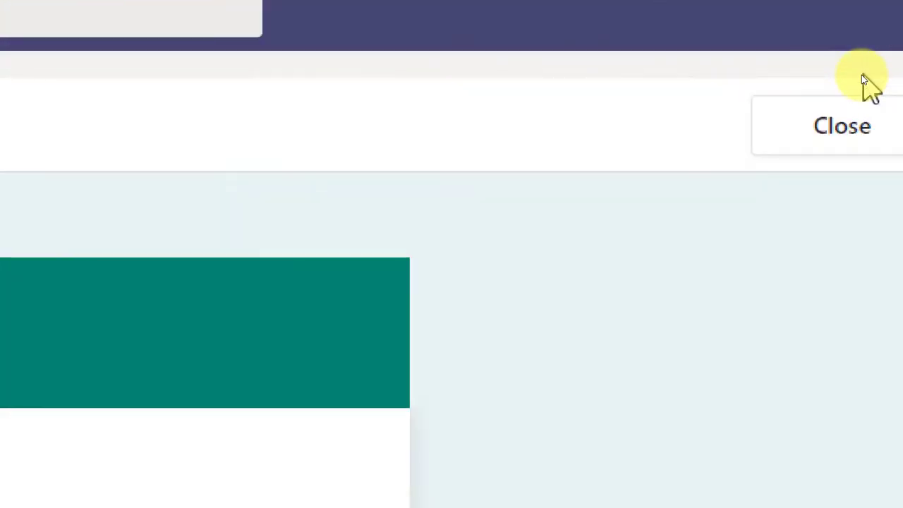
left_click(874, 125)
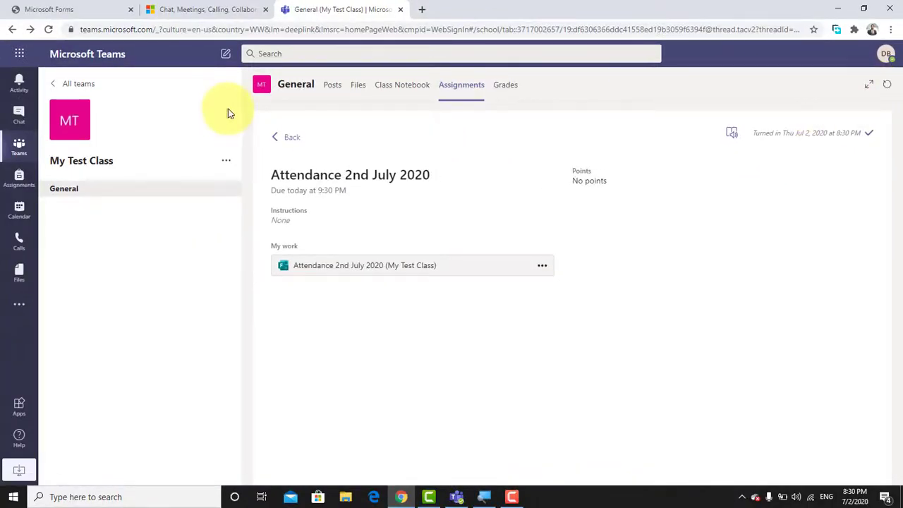
left_click(331, 86)
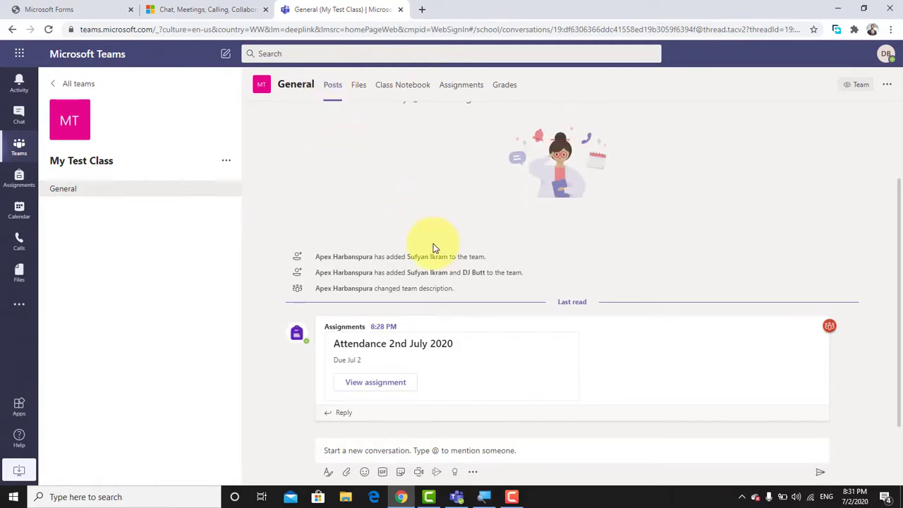
Switch to the teacher's Teams app and open the assigned "Attendance 2nd July 2020" to review the student's submitted response.
key("alt+Tab")
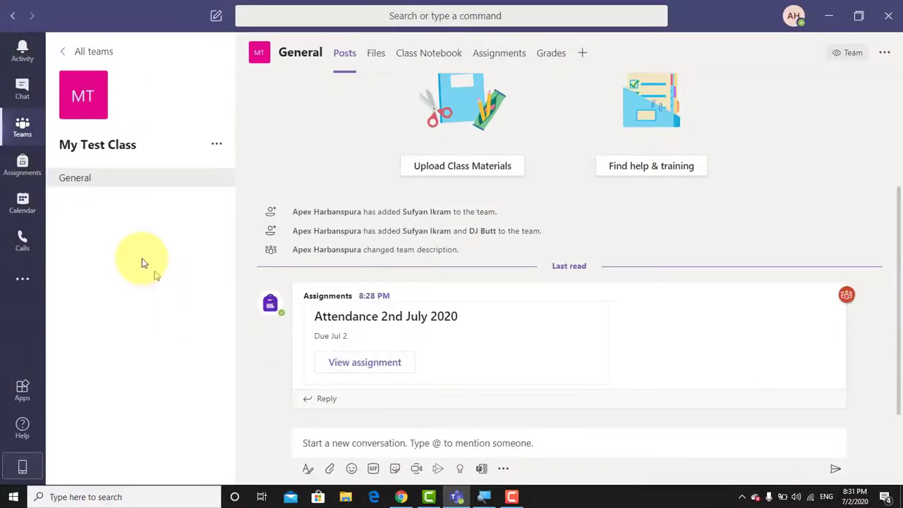
left_click(501, 62)
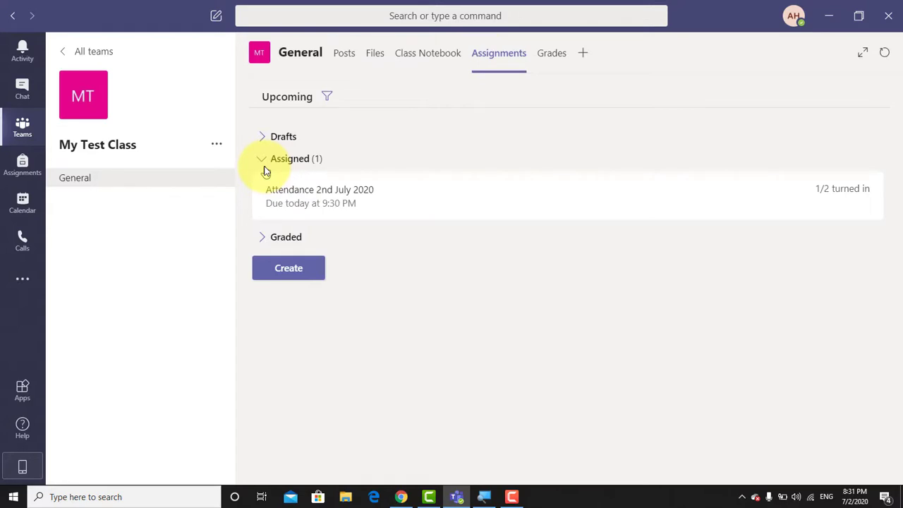
left_click(331, 207)
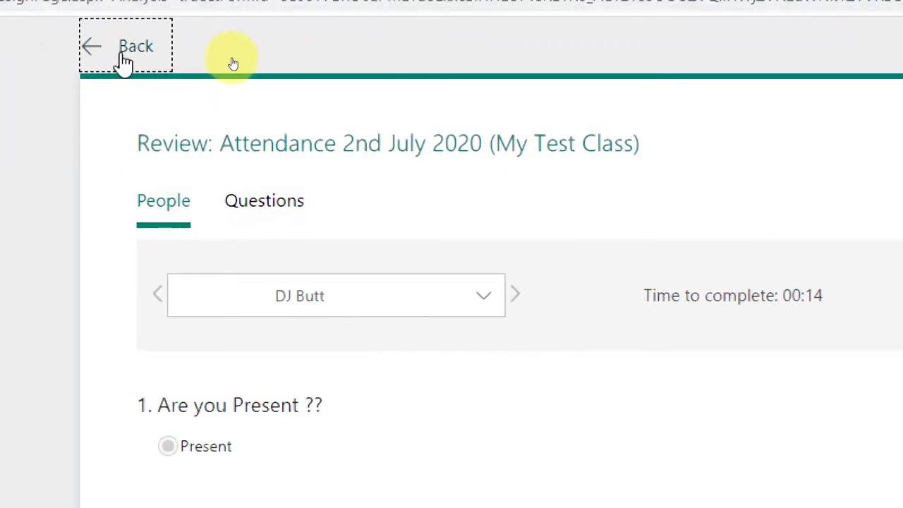
Return to the attendance form's response summary, open the responses in Excel, and narrow the ID column.
left_click(121, 49)
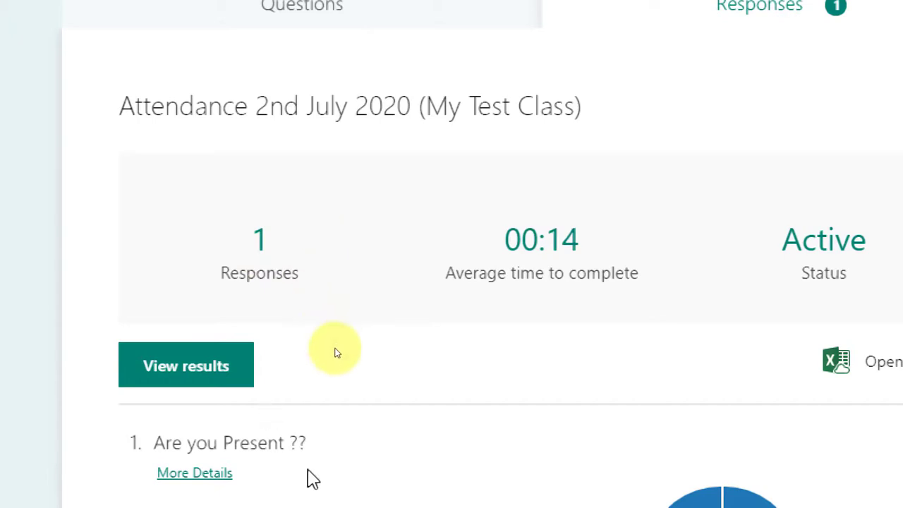
double_click(254, 211)
left_click(254, 242)
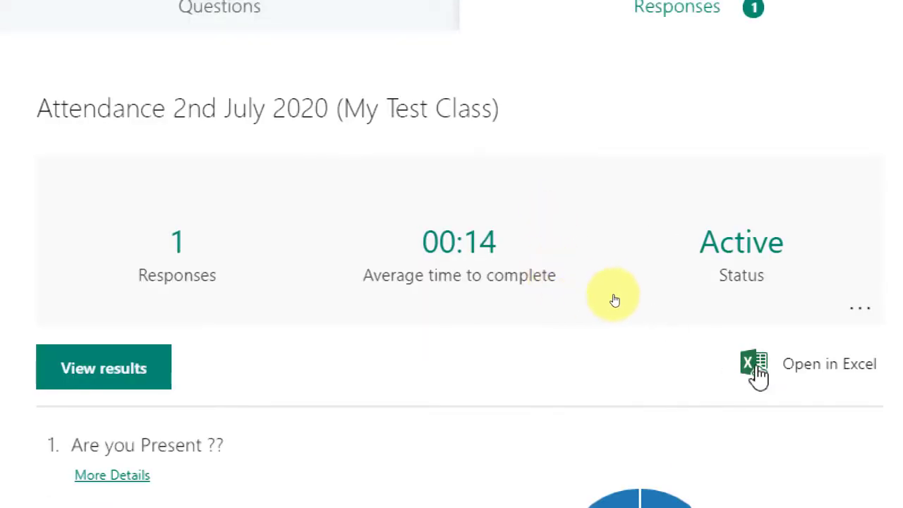
left_click(802, 376)
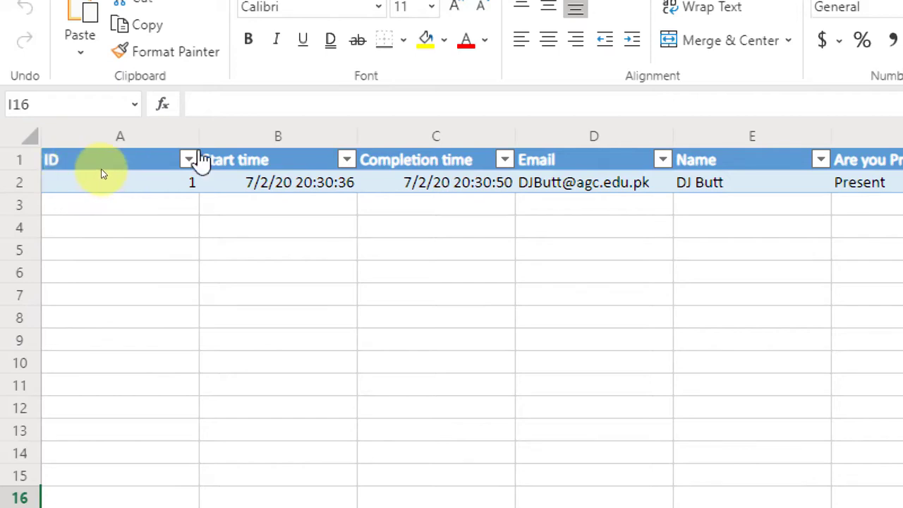
left_click_drag(198, 136, 93, 134)
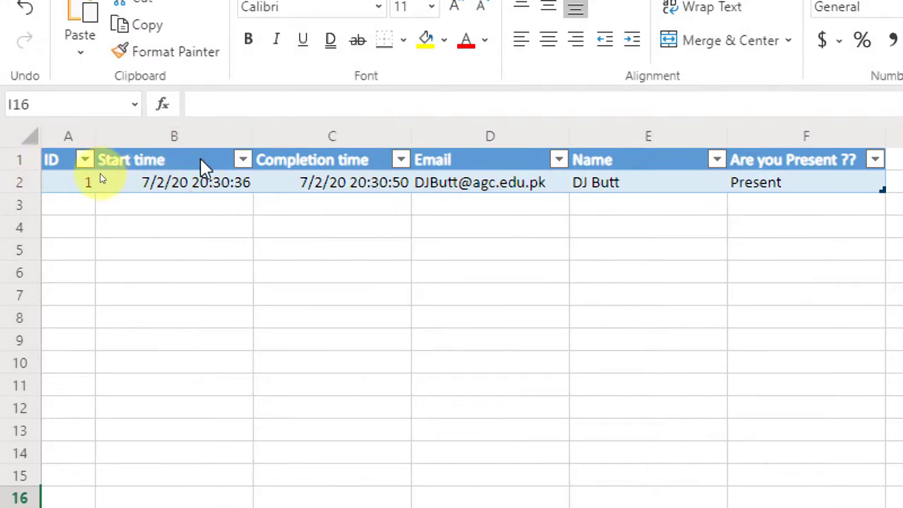
Examine the Start time, Completion time, Email, Name and "Are you Present ??" columns of the exported responses.
left_click(201, 163)
left_click(305, 170)
left_click(122, 158)
left_click(332, 162)
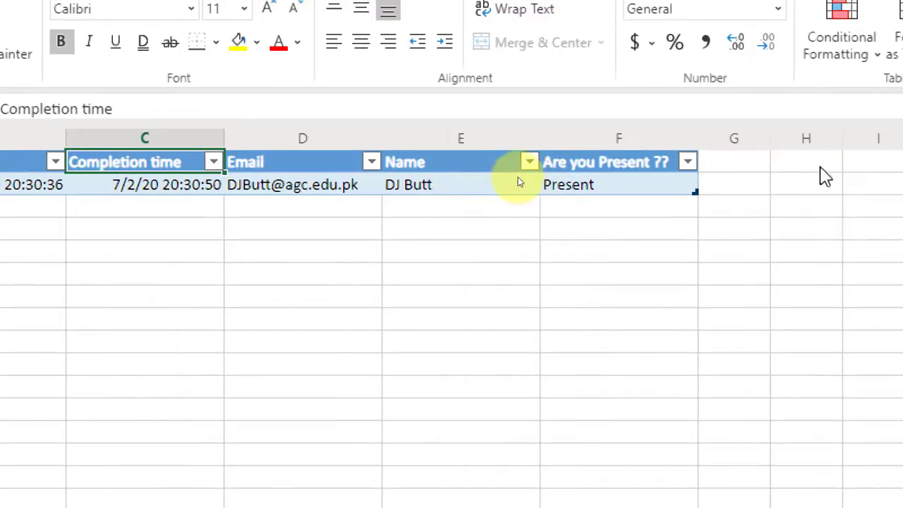
left_click(311, 141)
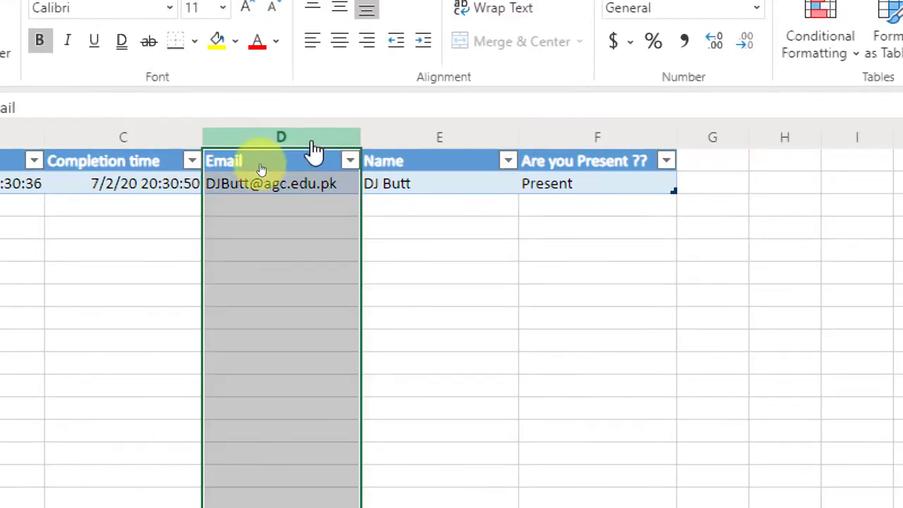
left_click(306, 208)
left_click(305, 187)
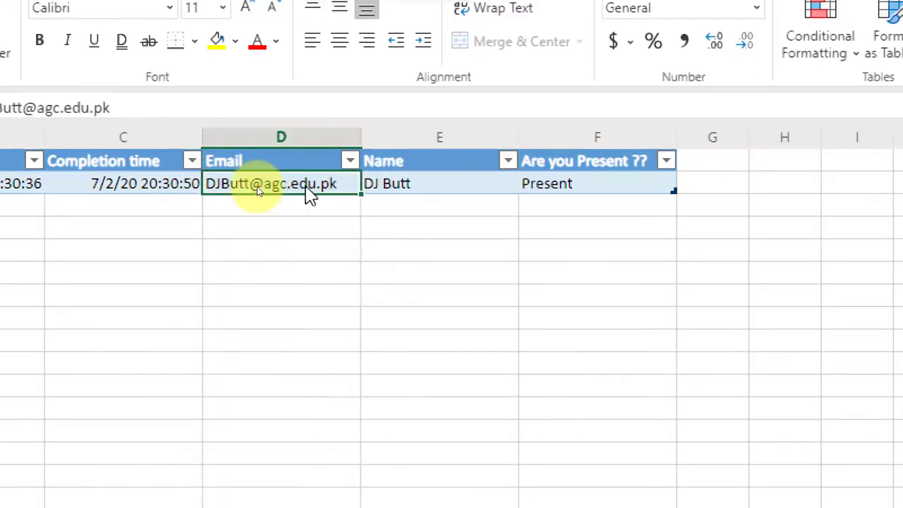
left_click(459, 141)
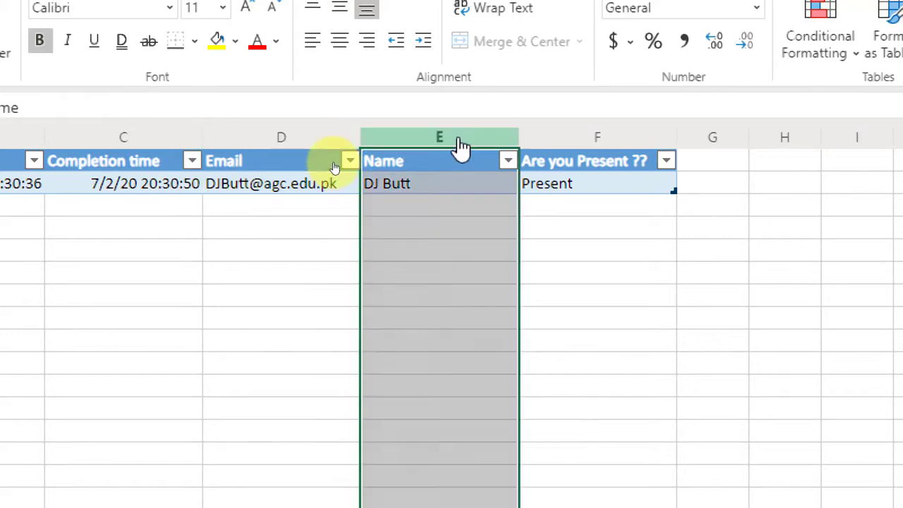
left_click(437, 189)
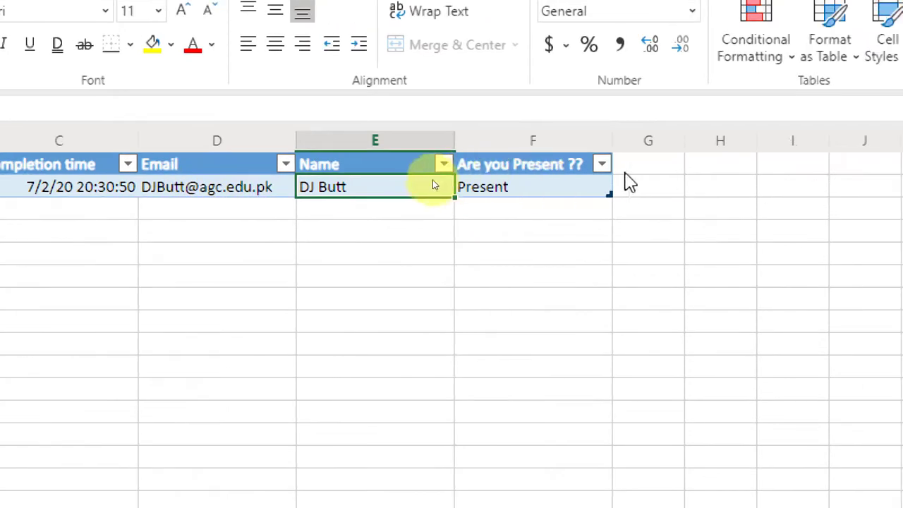
left_click(534, 144)
left_click(534, 188)
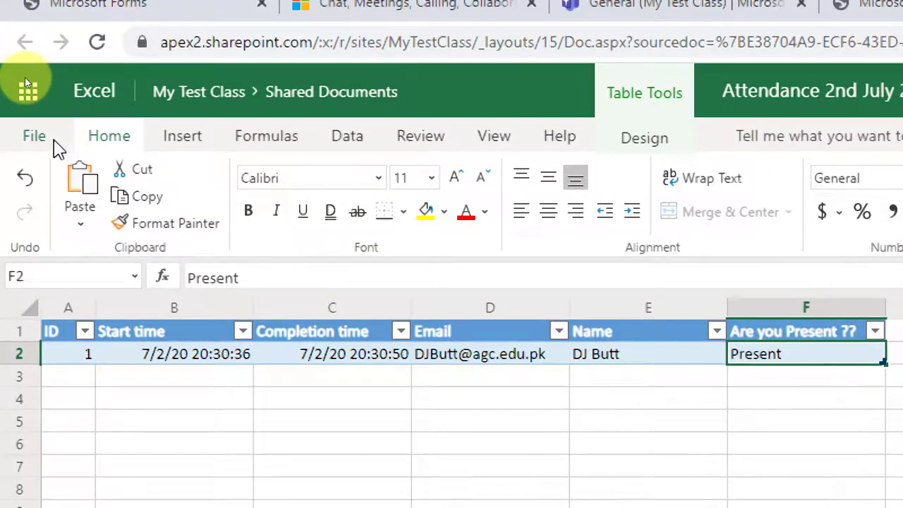
Look at the workbook's Save As options, including Download a Copy, and return to the sheet without saving.
left_click(52, 139)
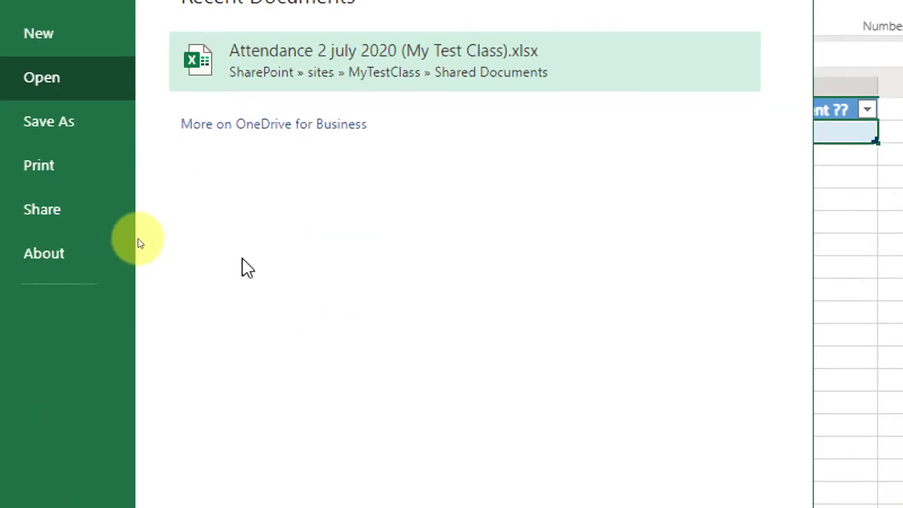
left_click(91, 127)
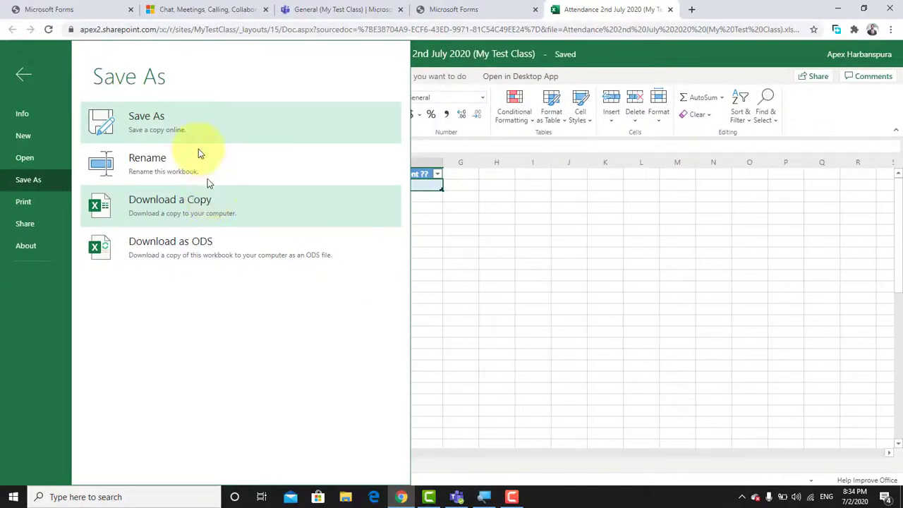
left_click(529, 254)
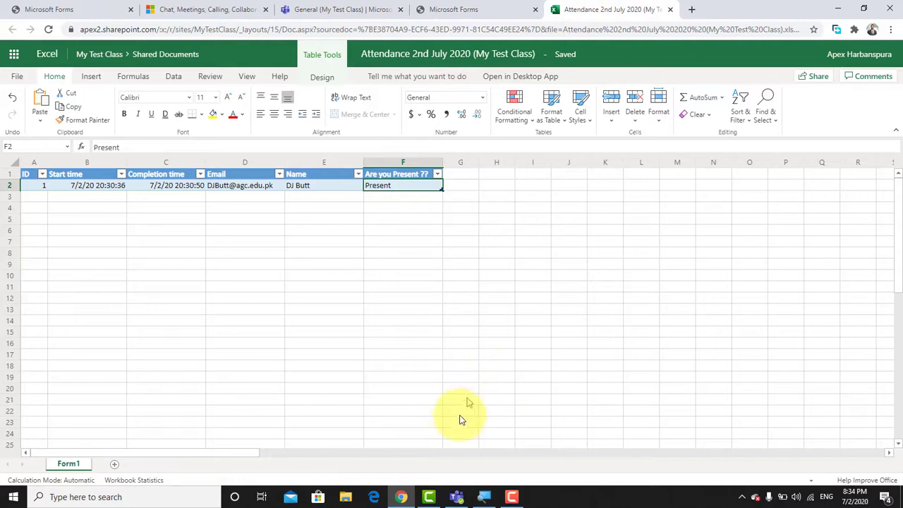
left_click(377, 202)
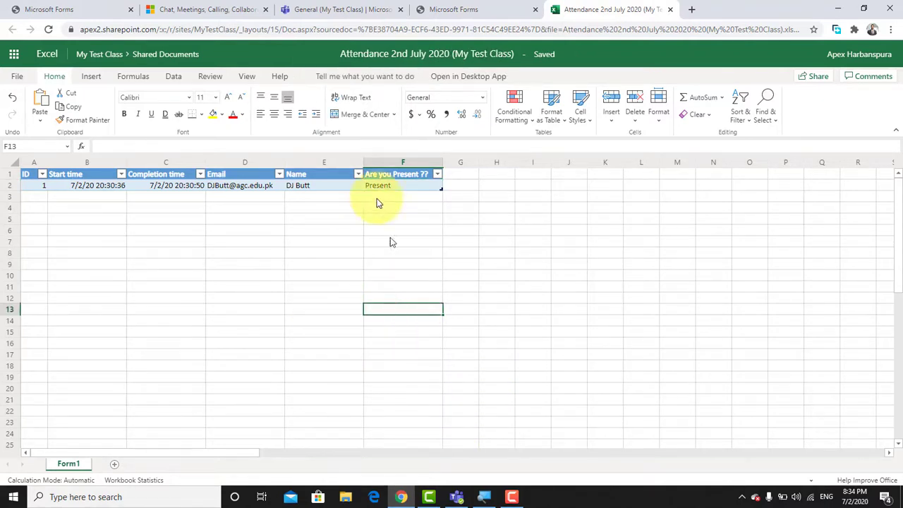
Switch back to the teacher's Teams app and reopen "Attendance 2nd July 2020" from My Test Class's assigned work.
left_click(456, 496)
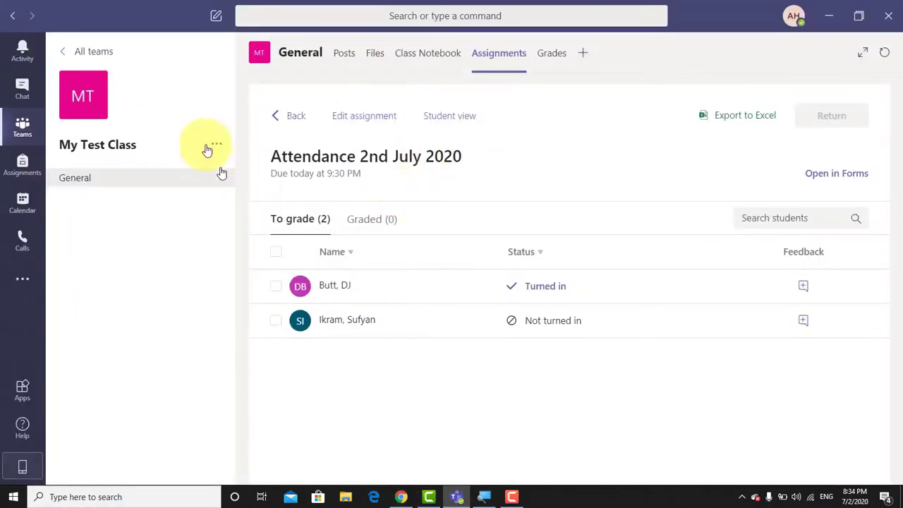
left_click(69, 54)
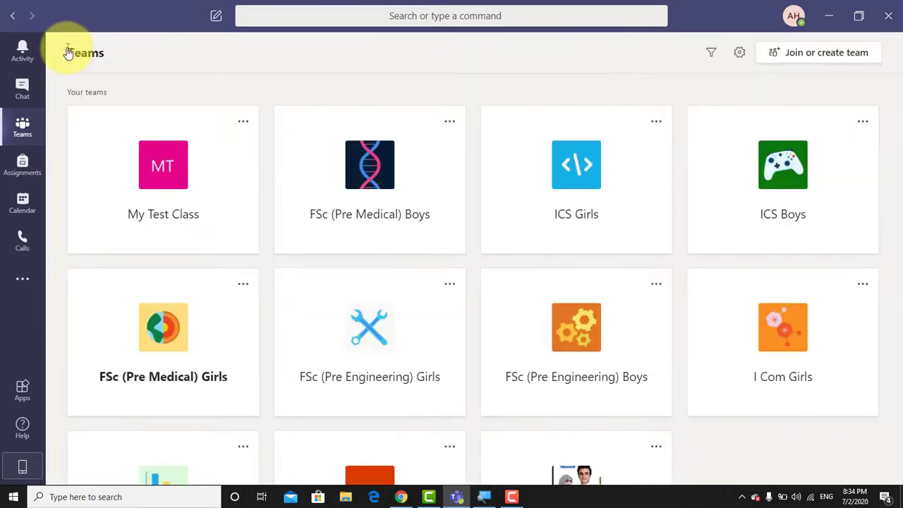
left_click(169, 250)
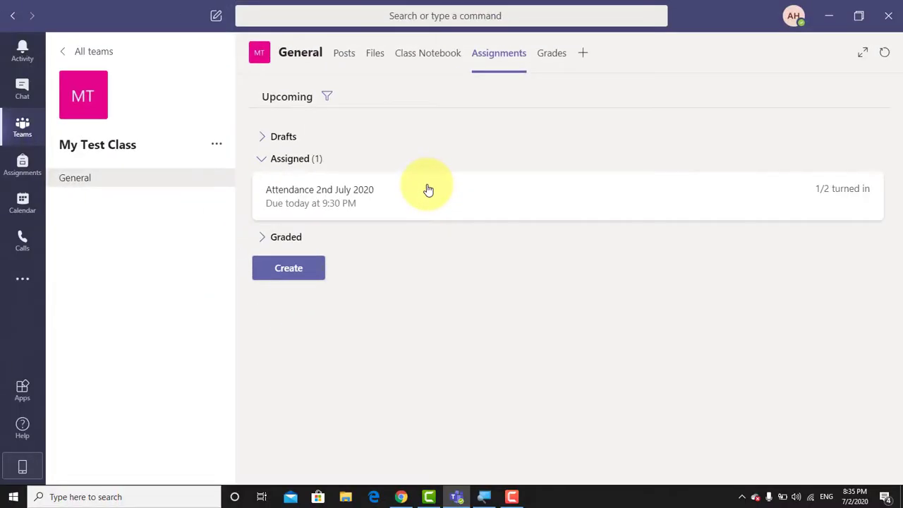
left_click(627, 234)
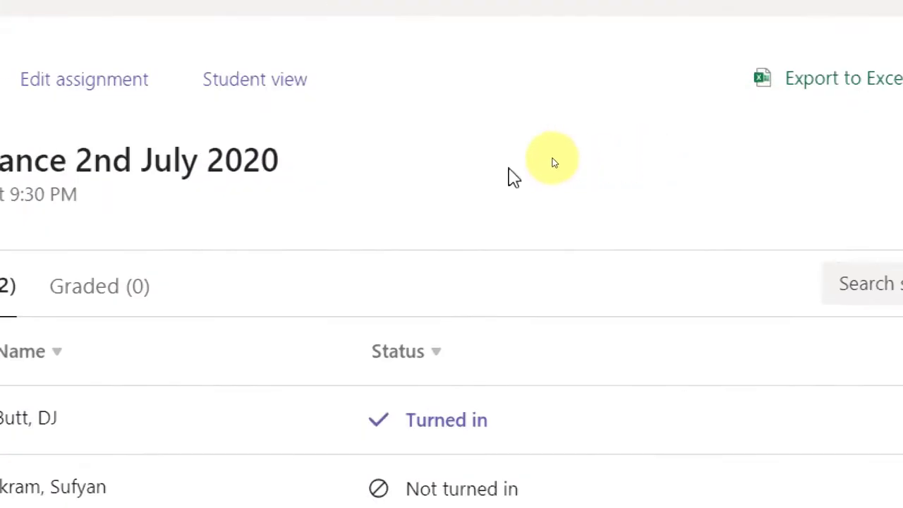
Edit the attendance assignment to delete it, confirm the deletion, and collapse the Assigned list.
left_click(317, 81)
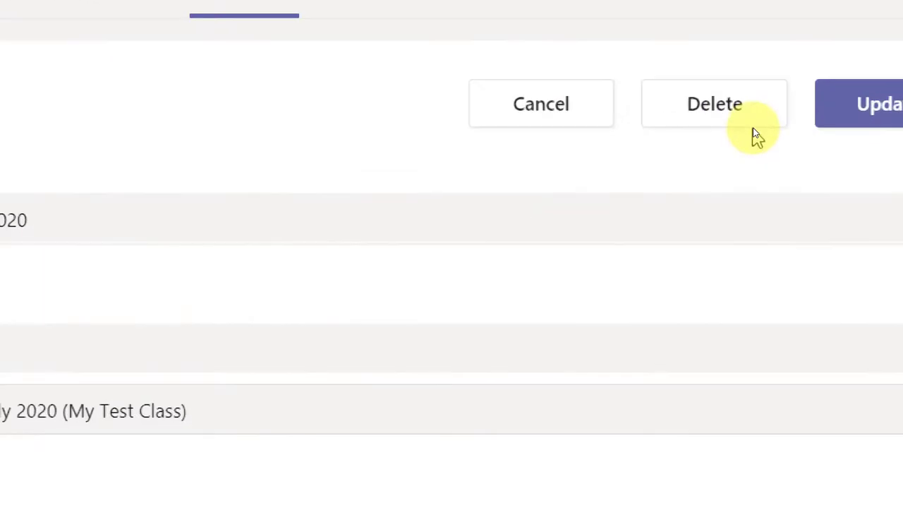
left_click(753, 118)
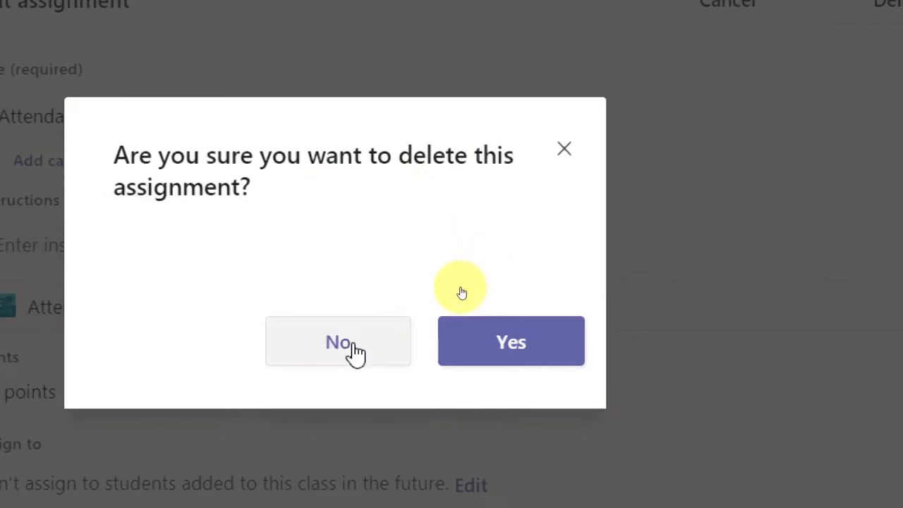
left_click(407, 344)
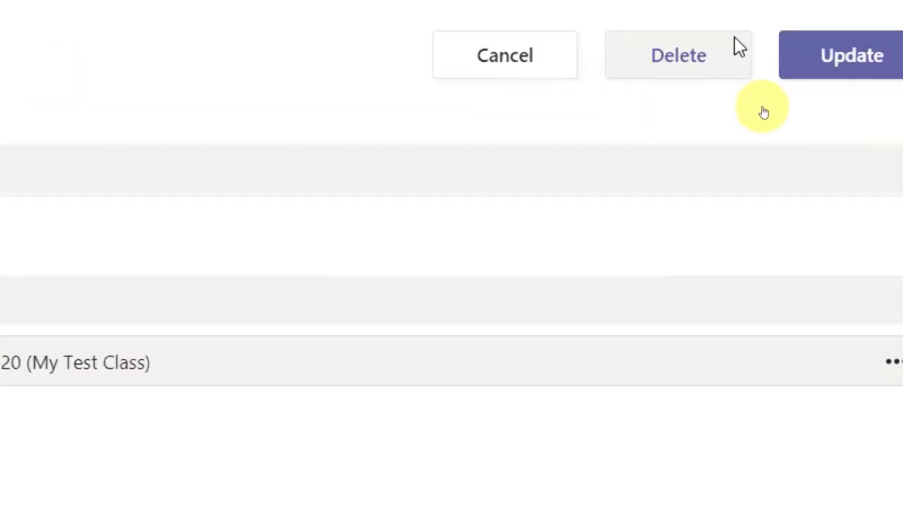
left_click(737, 47)
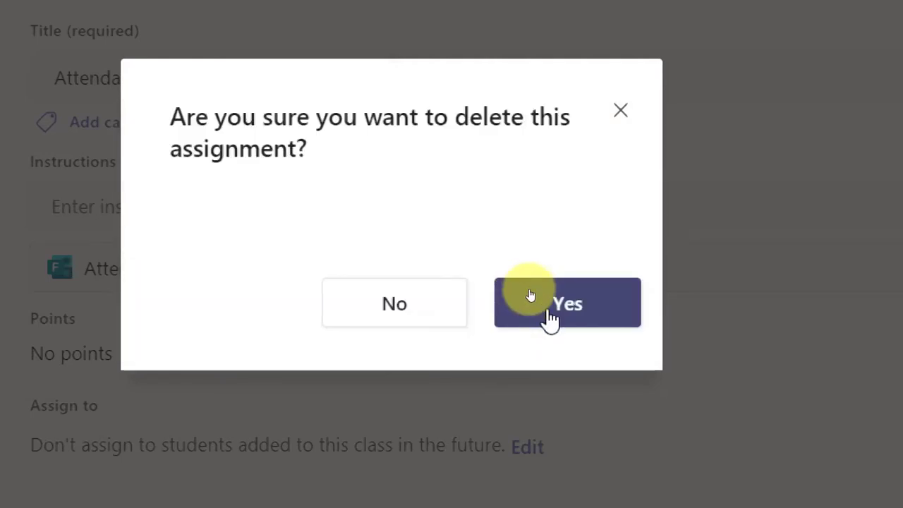
left_click(549, 310)
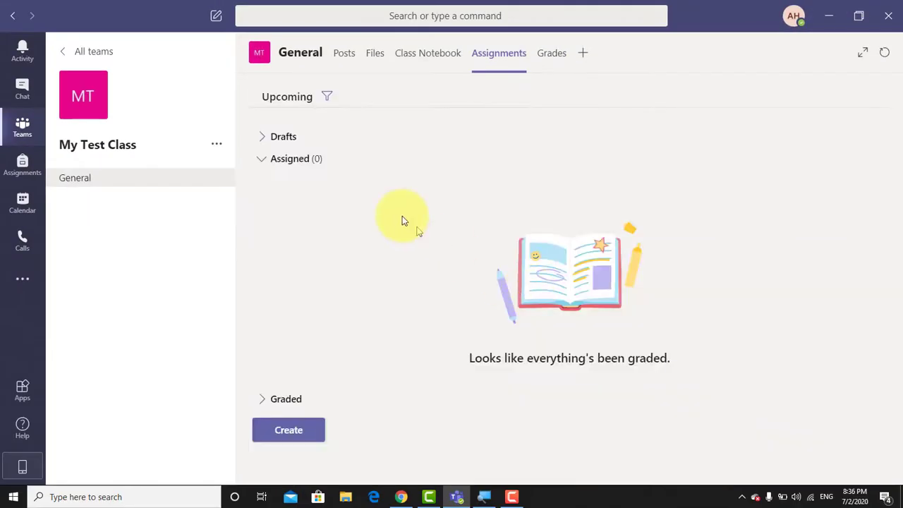
left_click(267, 162)
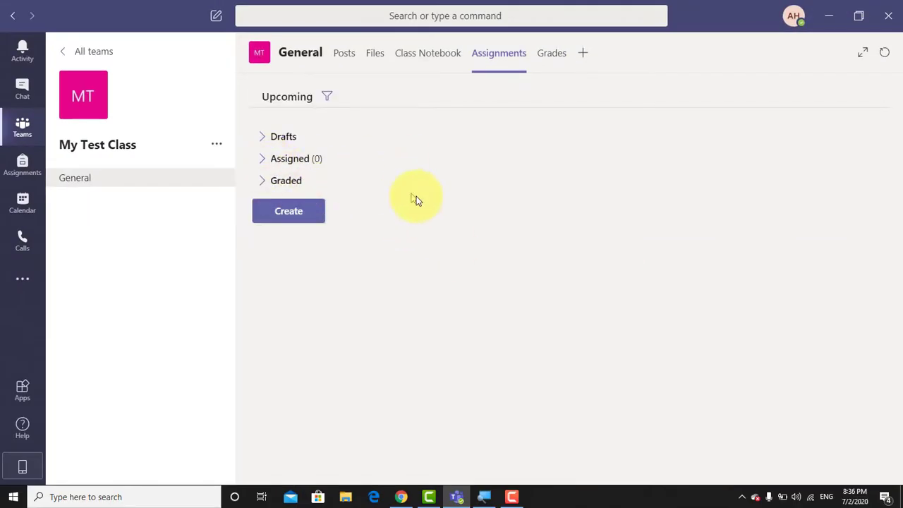